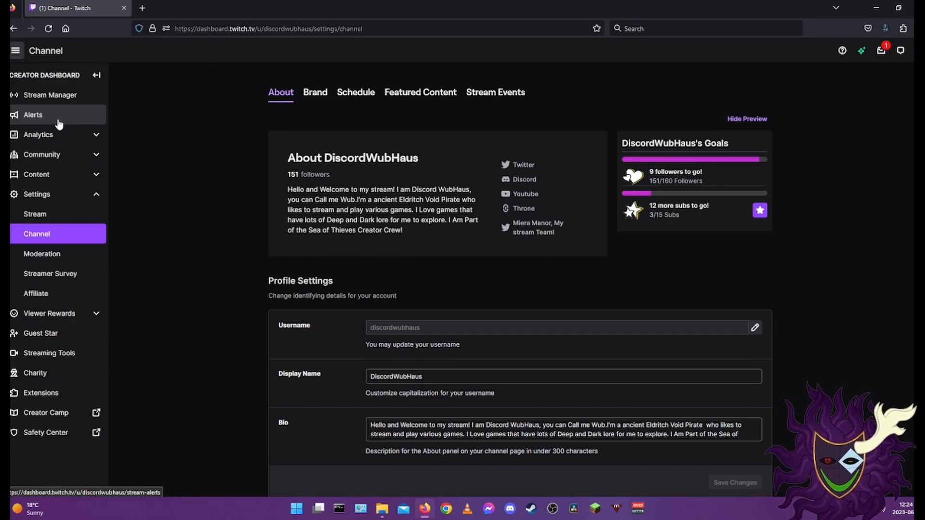
# Step: Create an alert box named "Alerts Demo" in Twitch Alerts and open it for editing
pyautogui.click(33, 115)
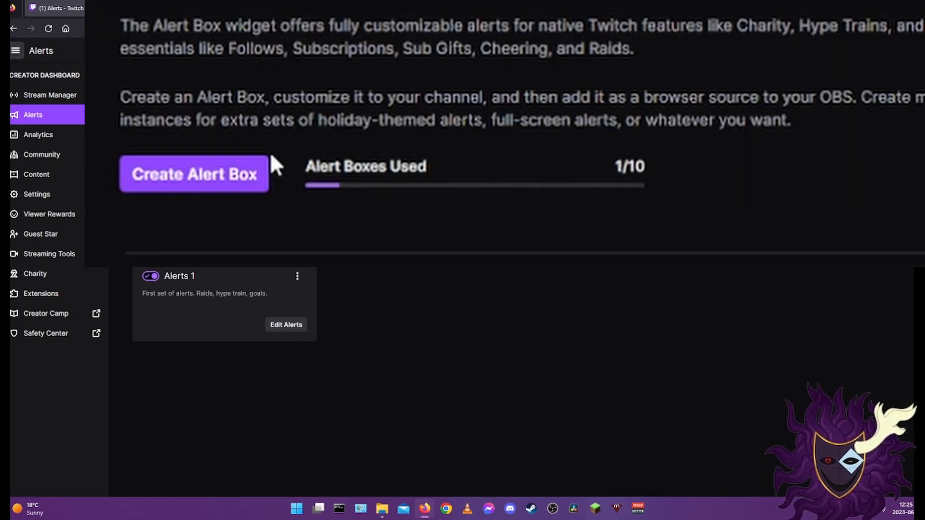
pyautogui.click(193, 186)
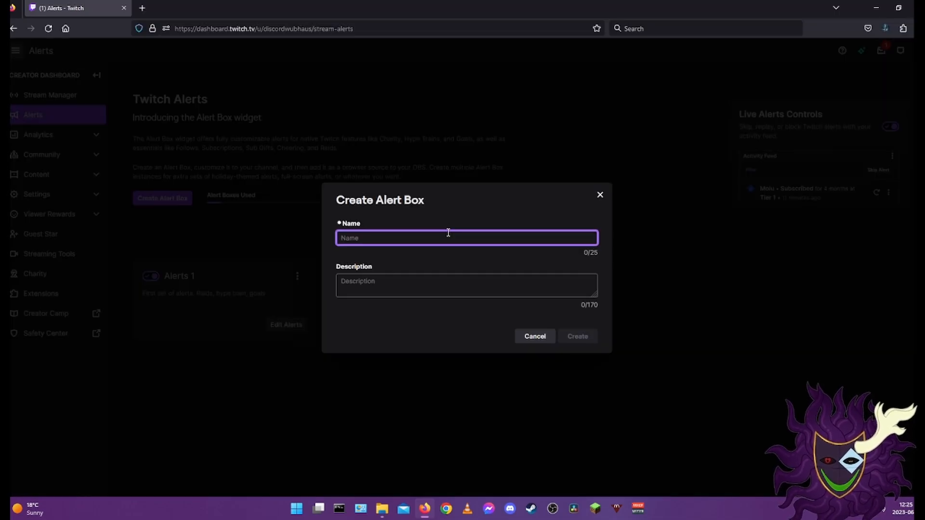
pyautogui.write('Alerts Demo')
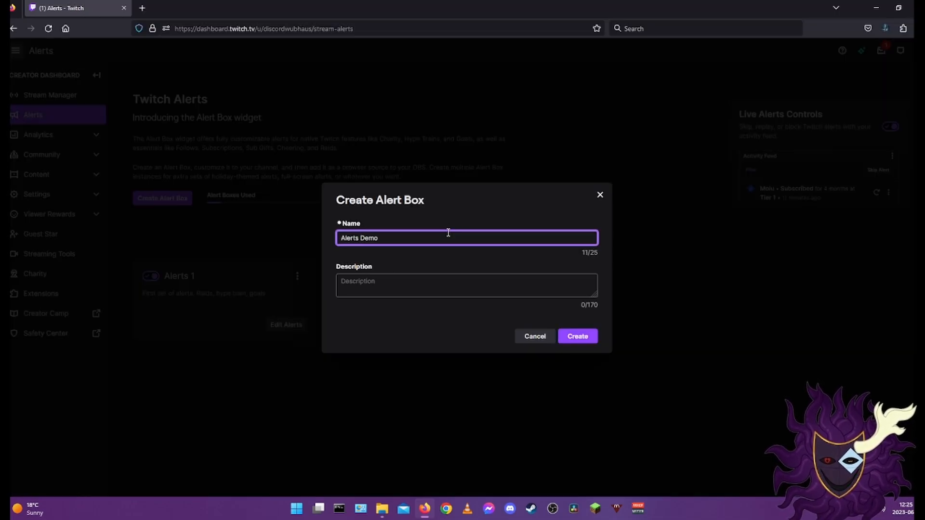
pyautogui.press('Return')
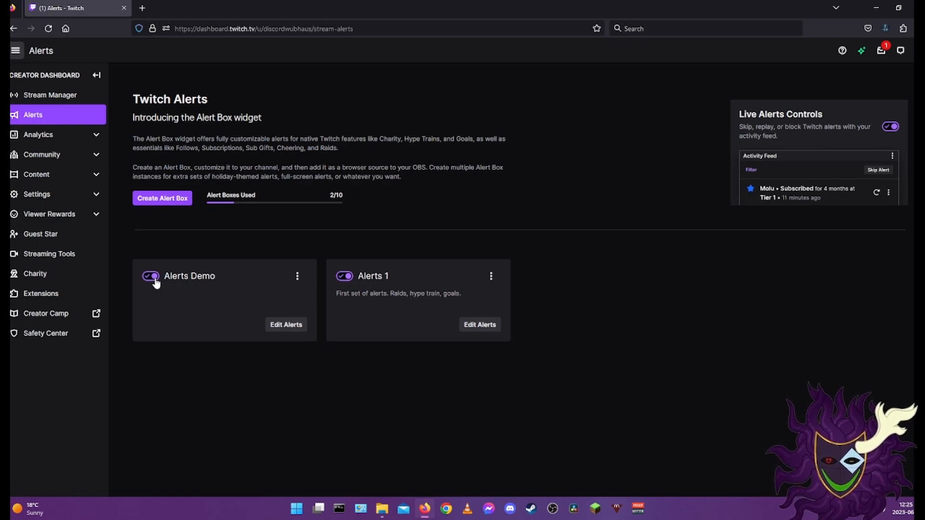
pyautogui.click(286, 325)
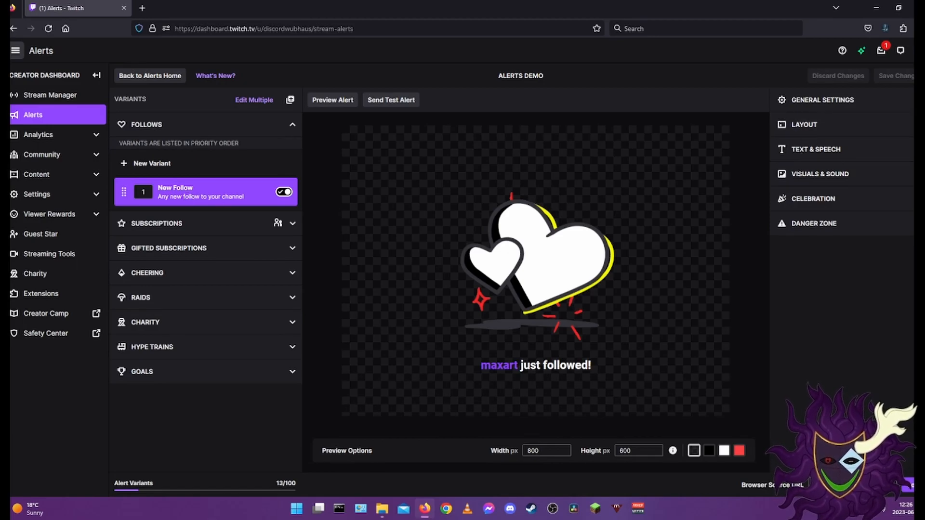
# Step: Examine the New Follow variant's general settings, including the available alert conditions
pyautogui.click(867, 102)
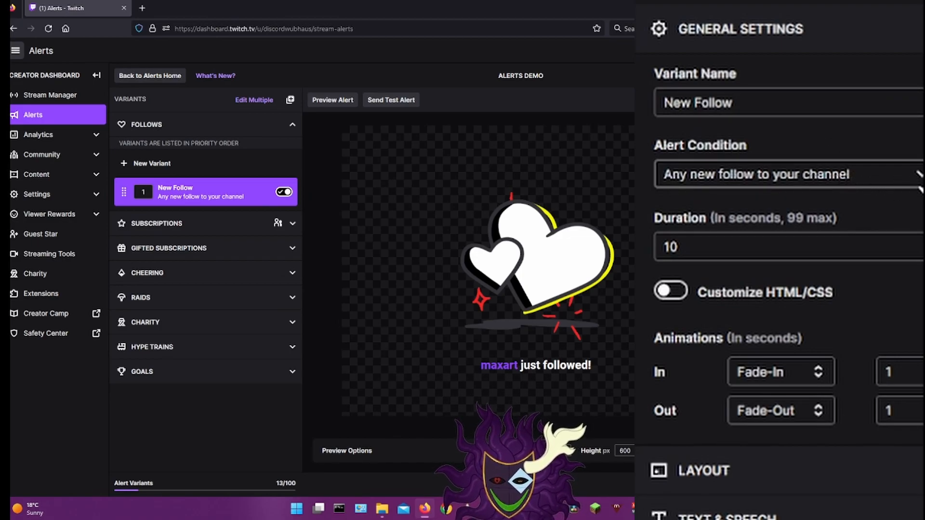
pyautogui.click(923, 182)
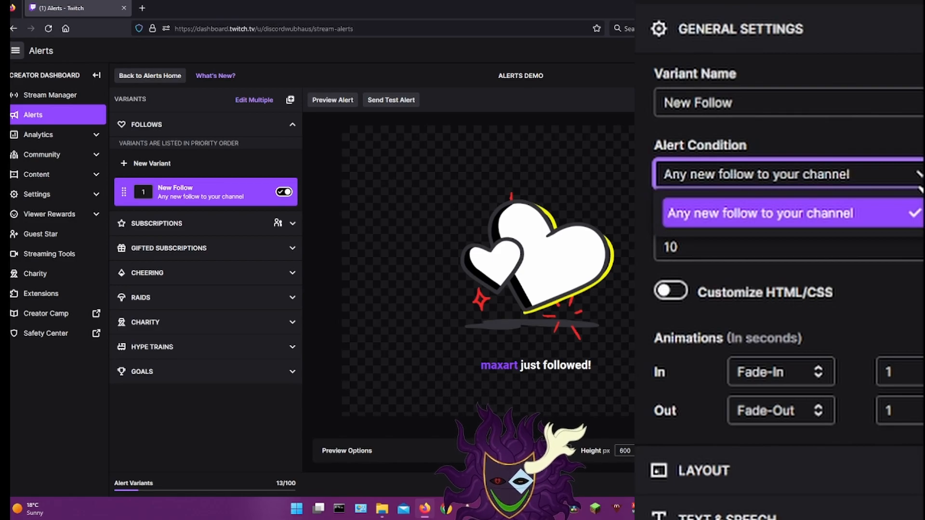
pyautogui.click(908, 202)
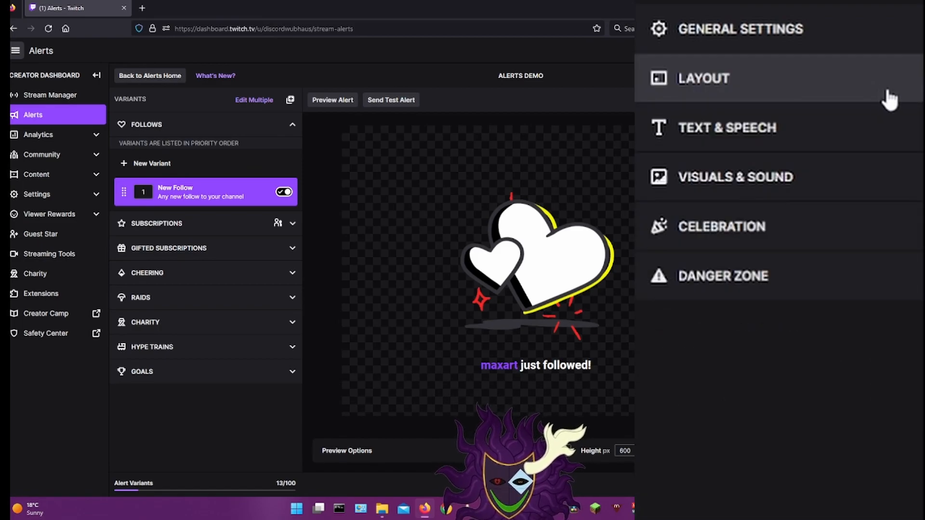
# Step: Try the different image and text layouts for the New Follow alert, ending on the image above the text
pyautogui.click(917, 91)
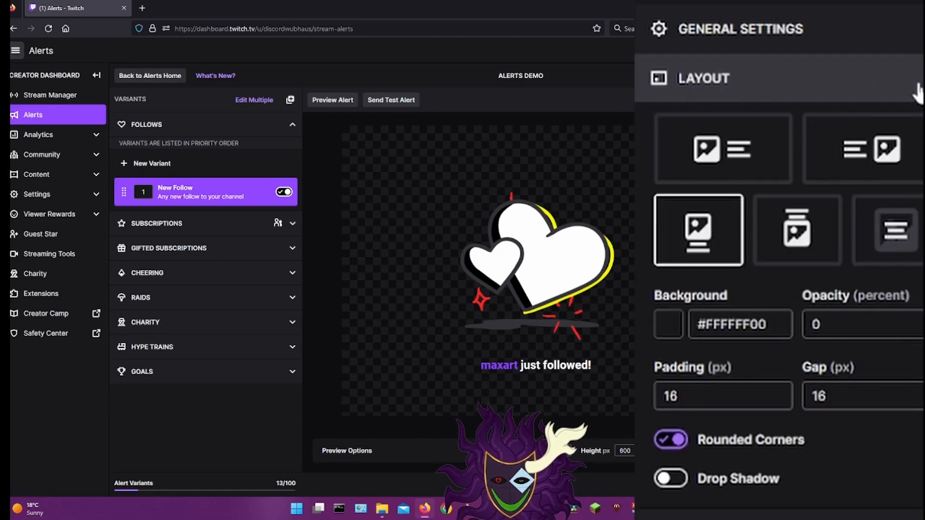
pyautogui.click(756, 171)
pyautogui.click(886, 166)
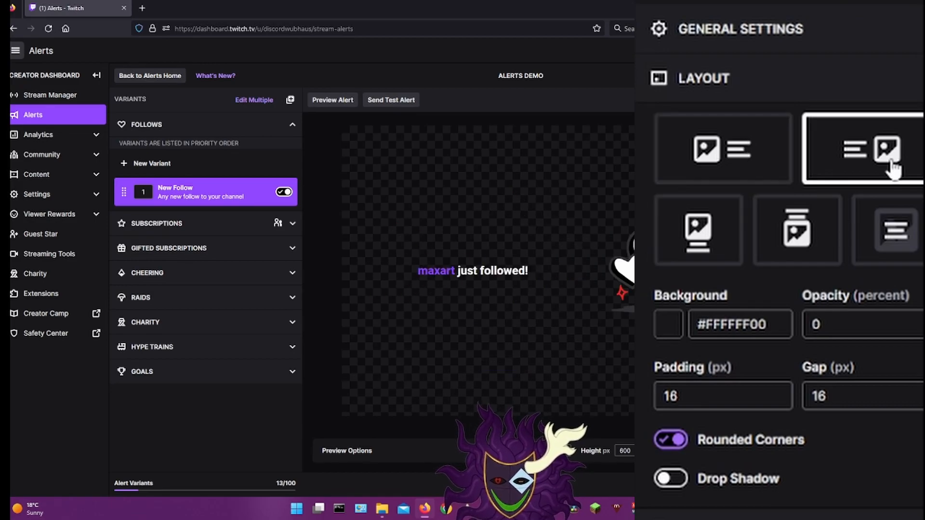
pyautogui.click(712, 234)
pyautogui.click(814, 239)
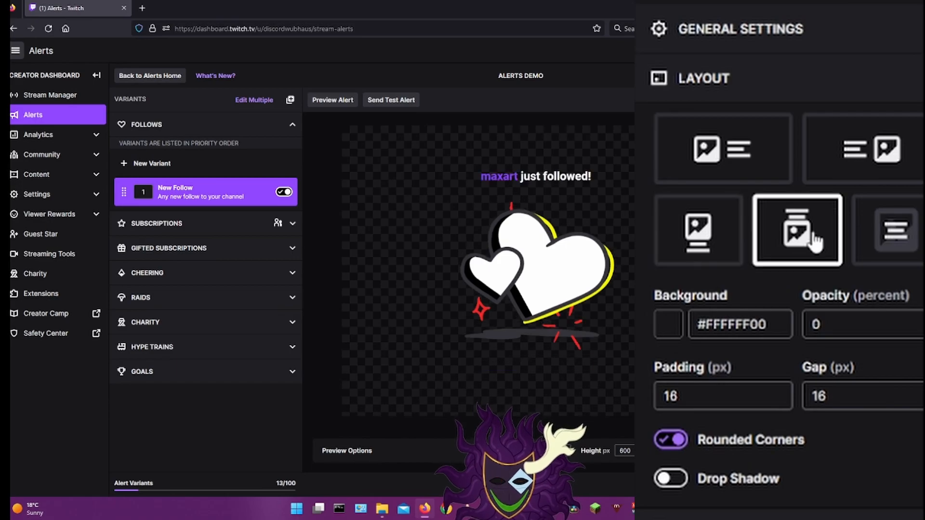
pyautogui.click(899, 242)
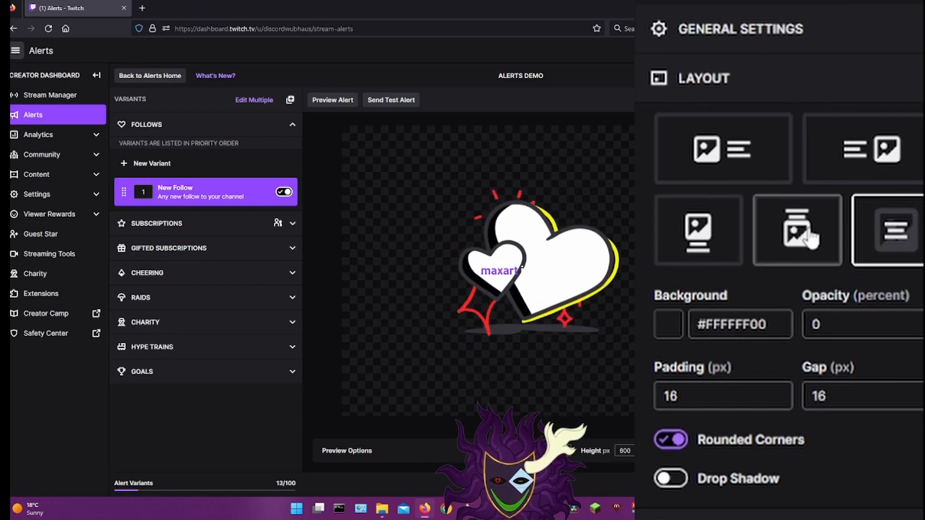
pyautogui.click(692, 237)
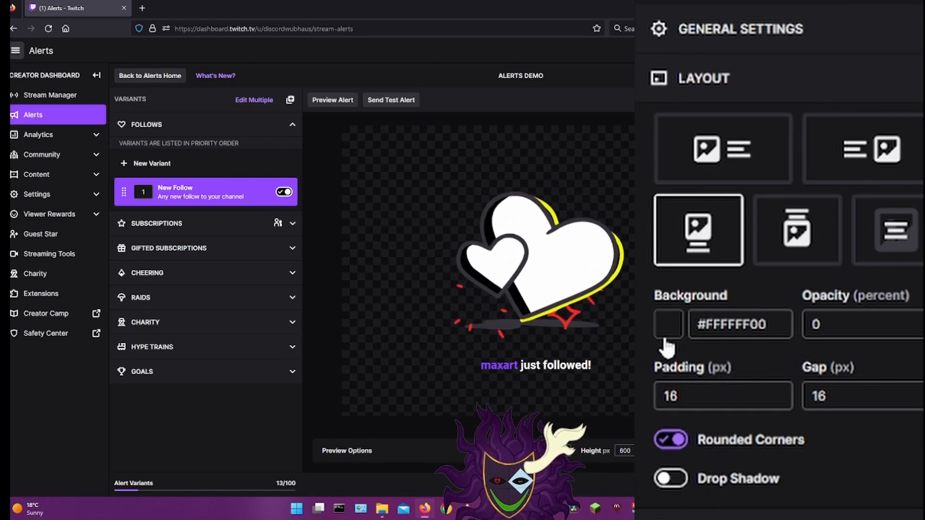
# Step: Set the New Follow alert's layout background colour to red, #FF0B0B
pyautogui.click(668, 322)
pyautogui.click(671, 366)
pyautogui.moveTo(689, 361); pyautogui.dragTo(680, 367)
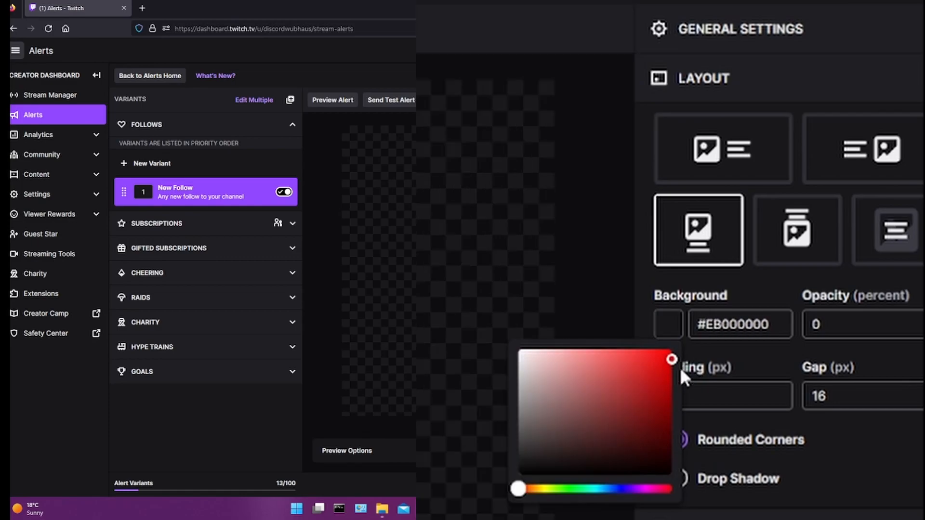
# Step: Try a background opacity of 20 percent, return it to 0, and close the layout settings
pyautogui.click(834, 322)
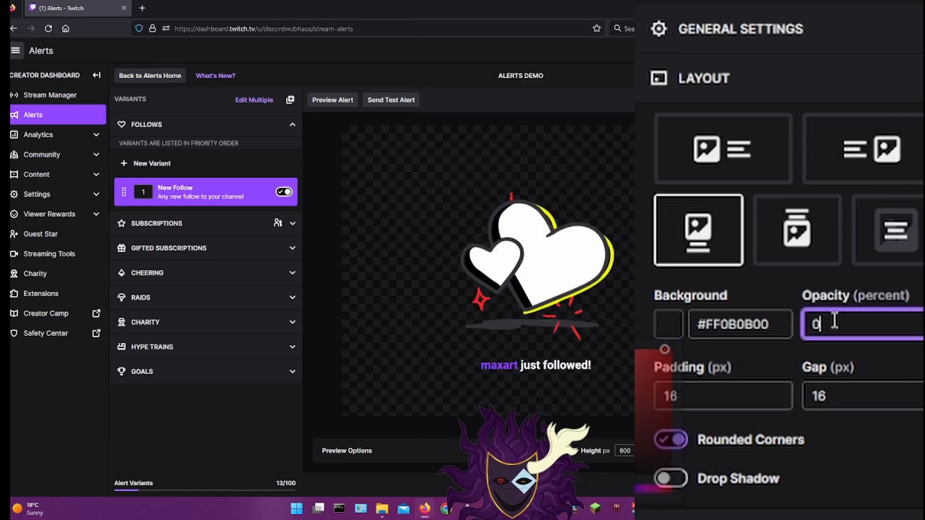
pyautogui.scroll(16, 902, 329)
pyautogui.scroll(5, 903, 329)
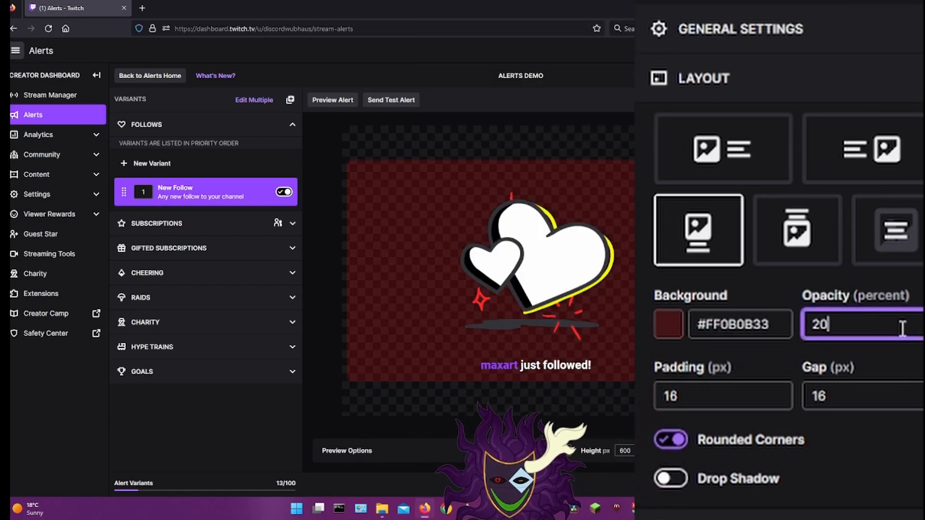
pyautogui.scroll(-11, 880, 316)
pyautogui.scroll(-10, 880, 318)
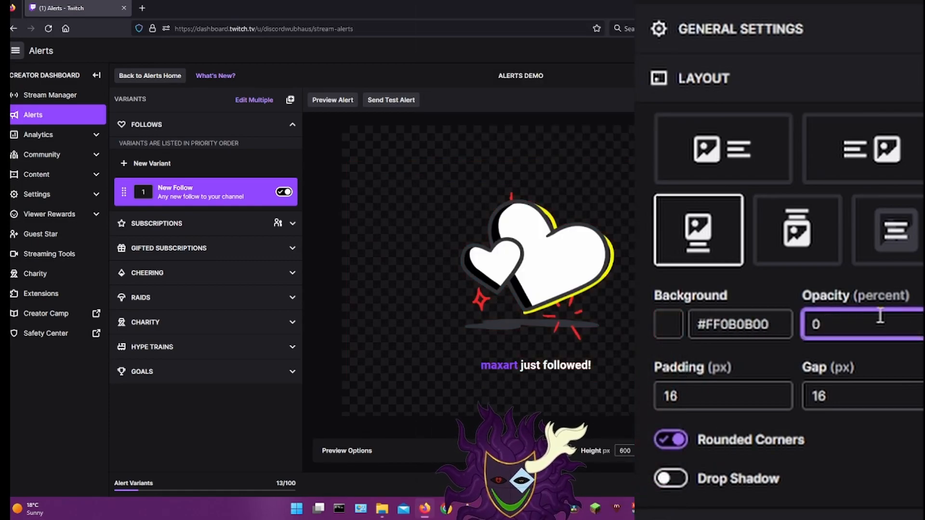
pyautogui.click(669, 355)
pyautogui.click(908, 97)
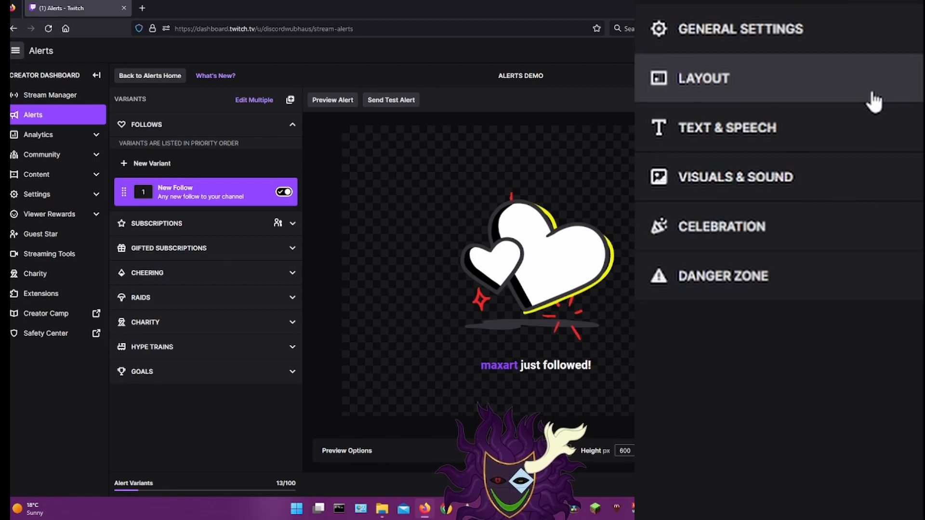
# Step: Keep the follow message in Roboto Semi-Bold and set its font size to 60px
pyautogui.click(915, 140)
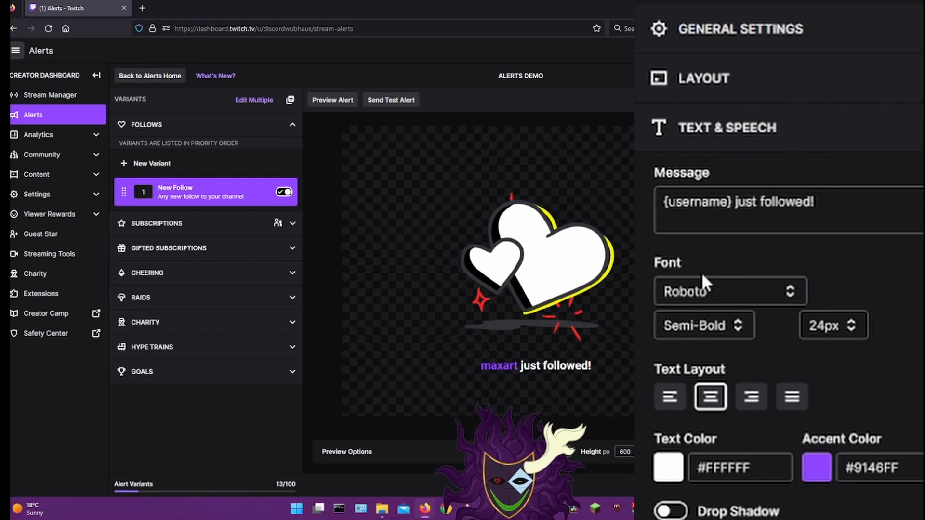
pyautogui.click(755, 290)
pyautogui.click(755, 291)
pyautogui.click(703, 325)
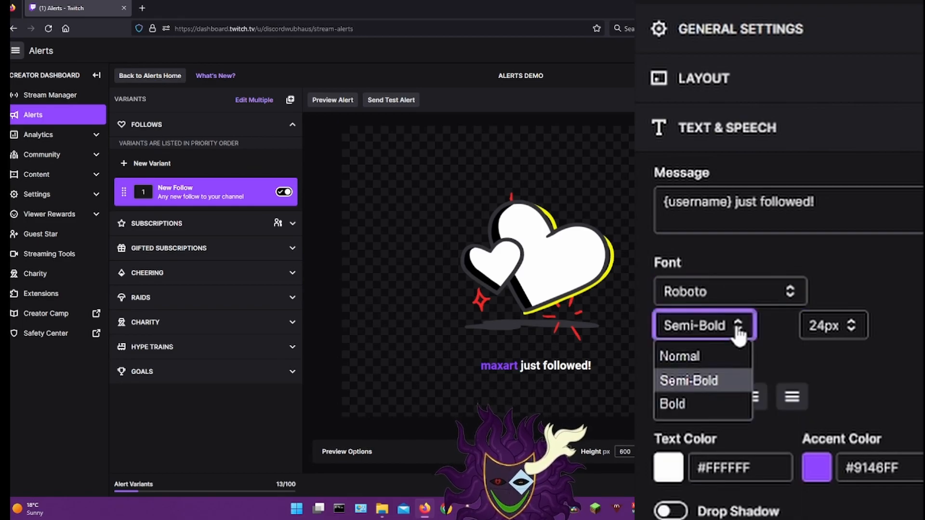
pyautogui.click(719, 380)
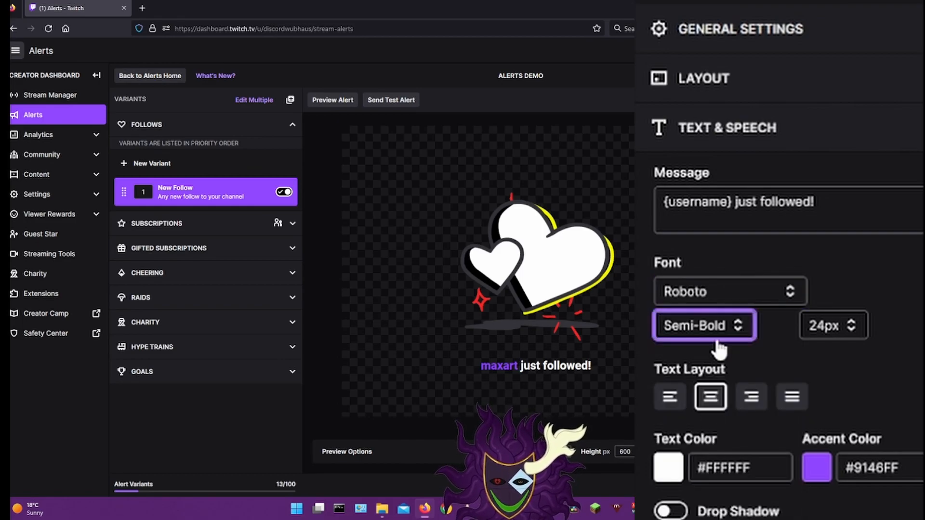
pyautogui.click(821, 330)
pyautogui.click(821, 518)
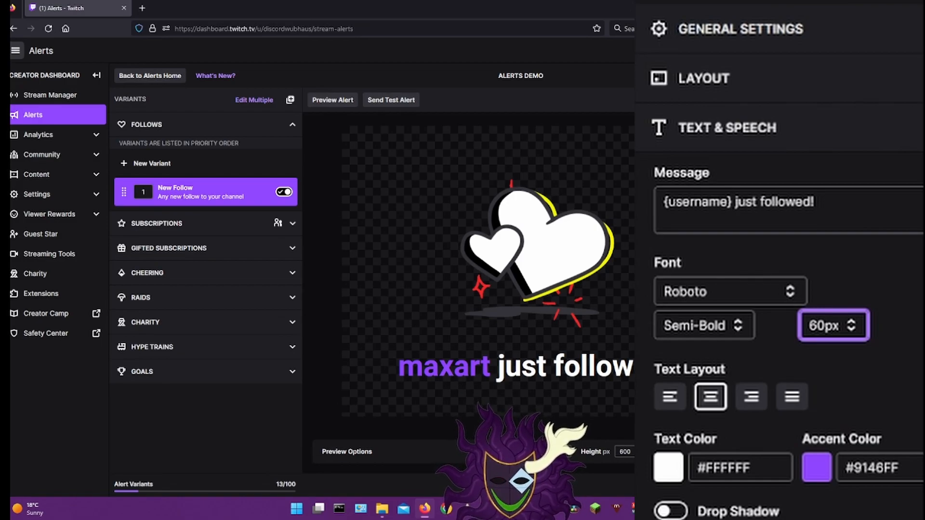
# Step: Set the follow message's text color to green #10FF00 and enable its drop shadow
pyautogui.scroll(-1, 830, 386)
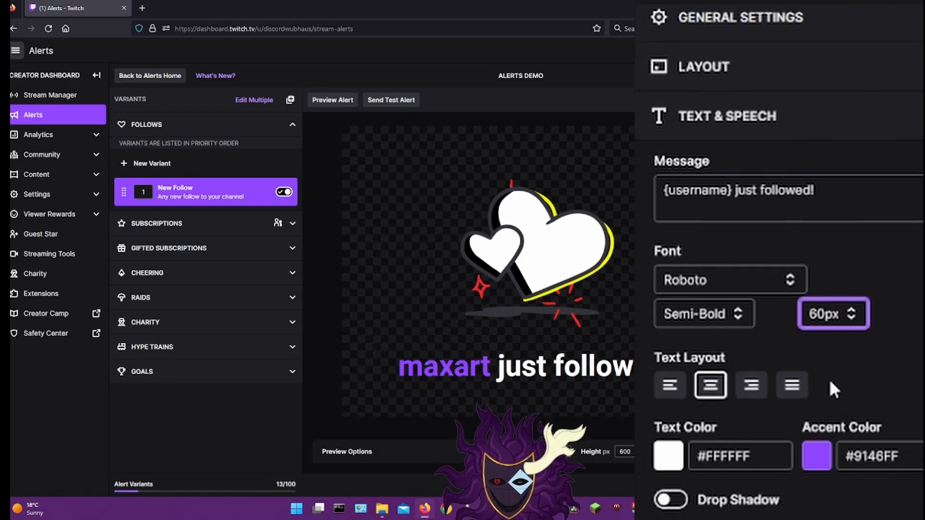
pyautogui.click(667, 460)
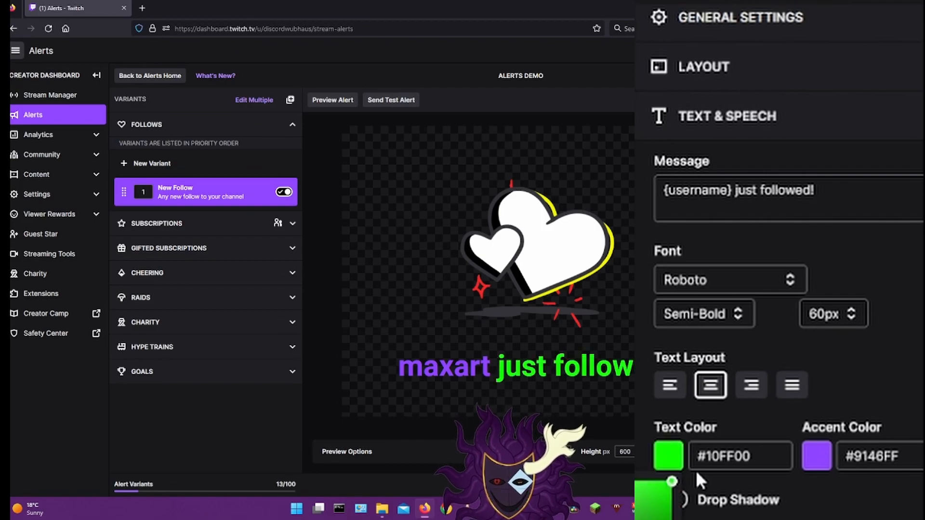
pyautogui.click(911, 372)
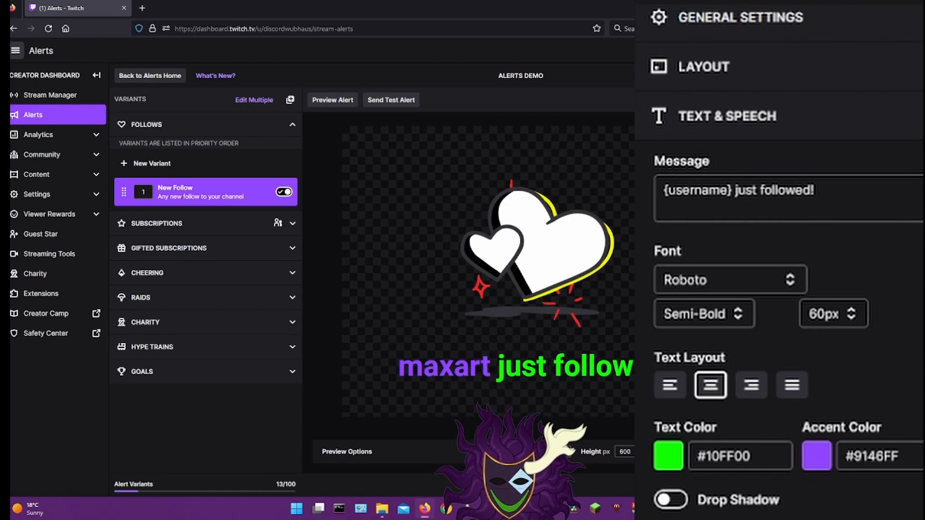
pyautogui.click(670, 505)
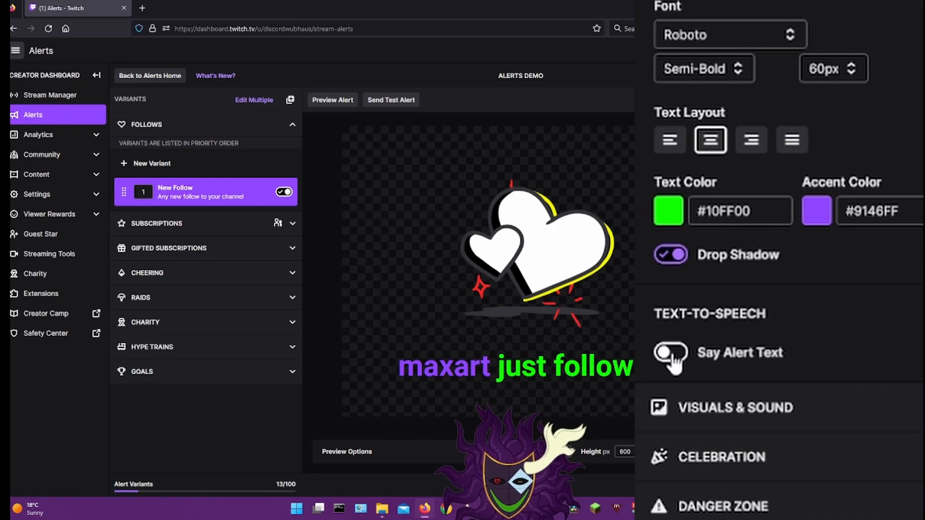
# Step: Enable text-to-speech for the alert text, keeping English and the Brian - UK voice, and set its volume to 74%
pyautogui.click(672, 354)
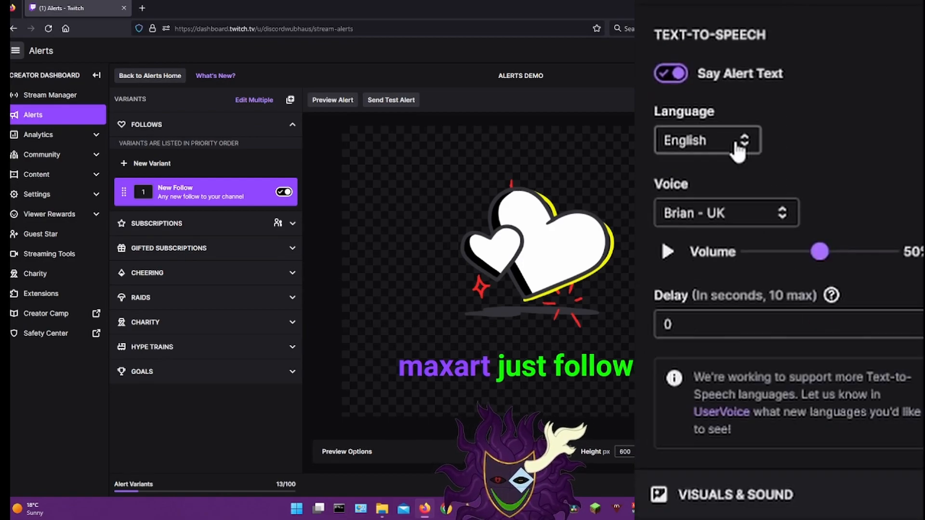
pyautogui.click(749, 143)
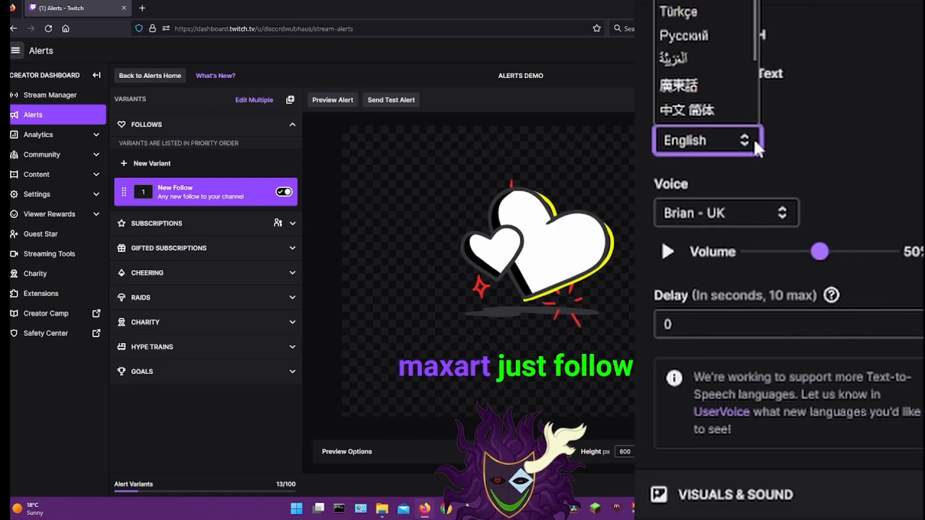
pyautogui.scroll(-1, 706, 62)
pyautogui.scroll(1, 706, 62)
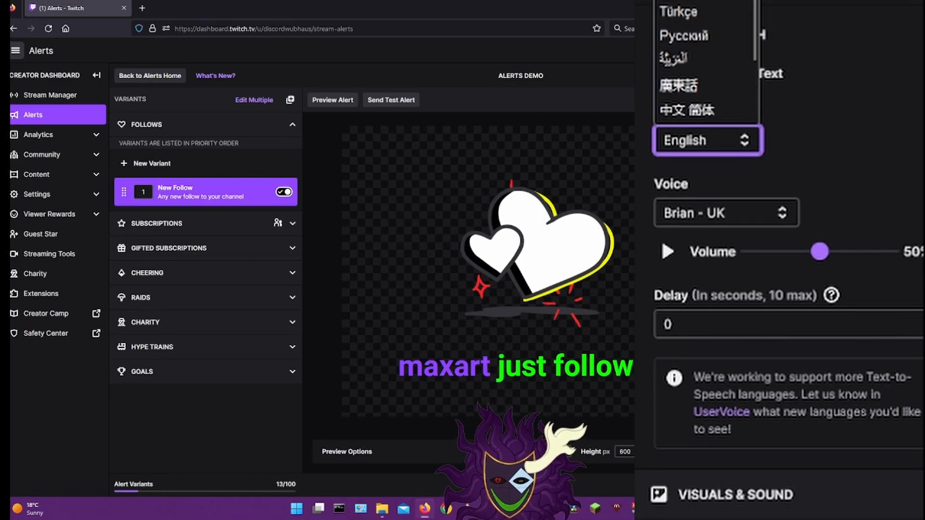
pyautogui.click(778, 214)
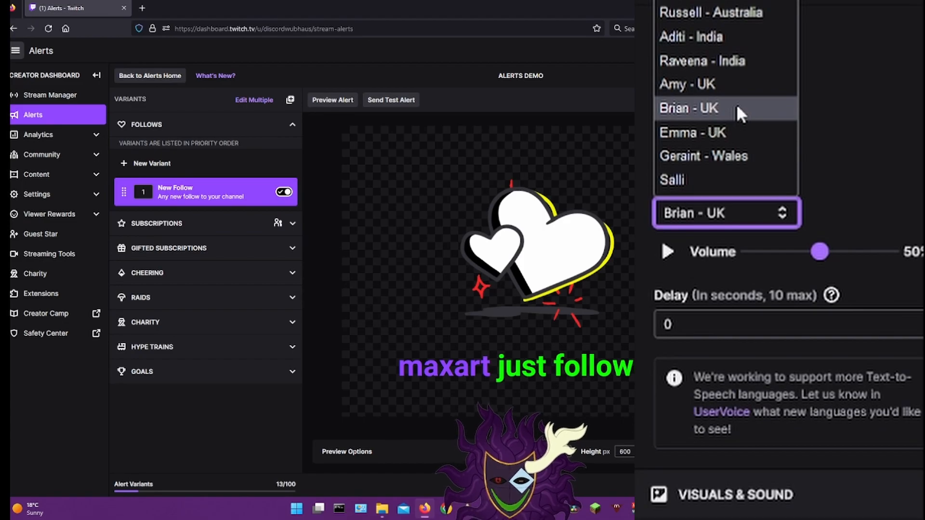
pyautogui.click(684, 109)
pyautogui.moveTo(820, 251); pyautogui.dragTo(854, 264)
pyautogui.scroll(-2, 674, 235)
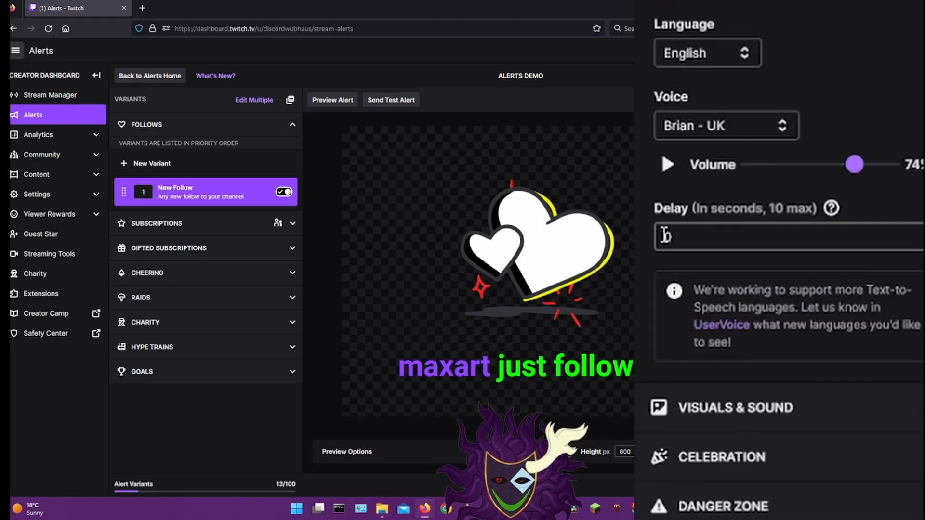
# Step: Examine the file upload and image library options for the New Follow alert image without replacing Follow.webm
pyautogui.click(723, 408)
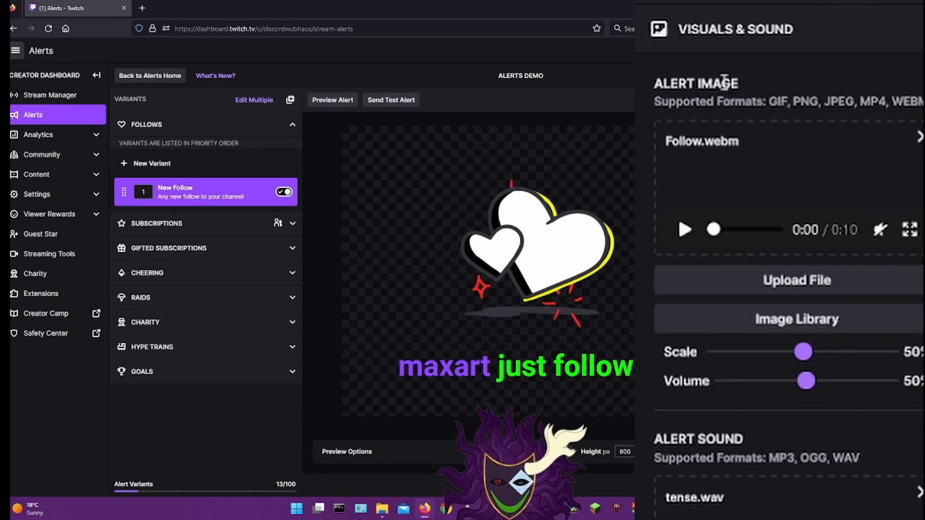
pyautogui.click(827, 286)
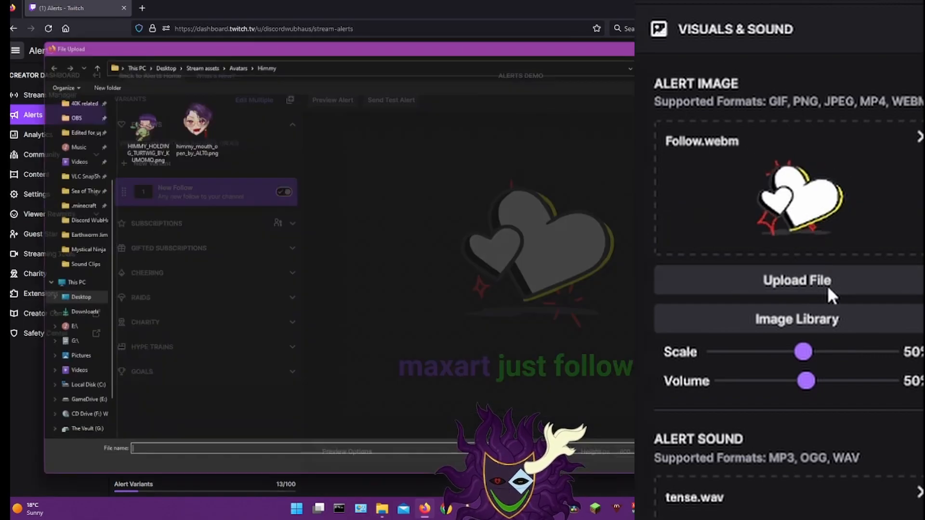
pyautogui.press('Escape')
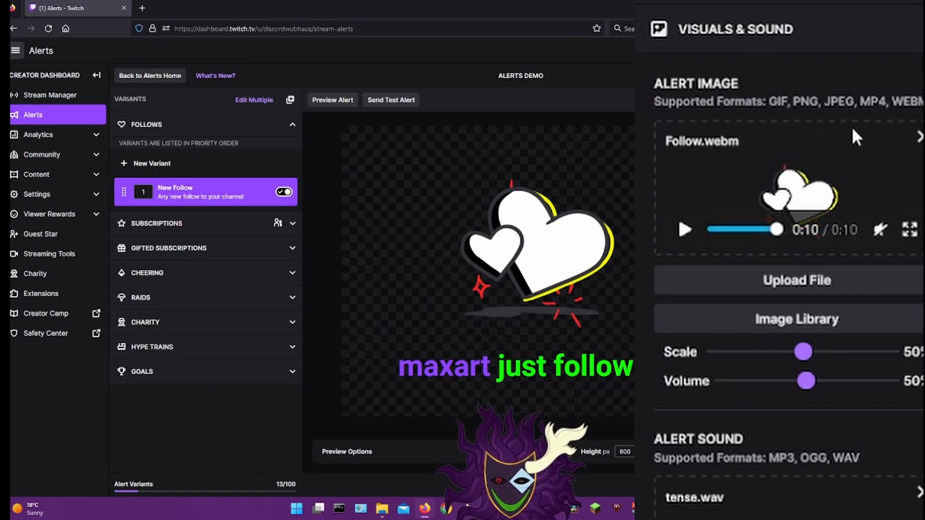
pyautogui.click(790, 325)
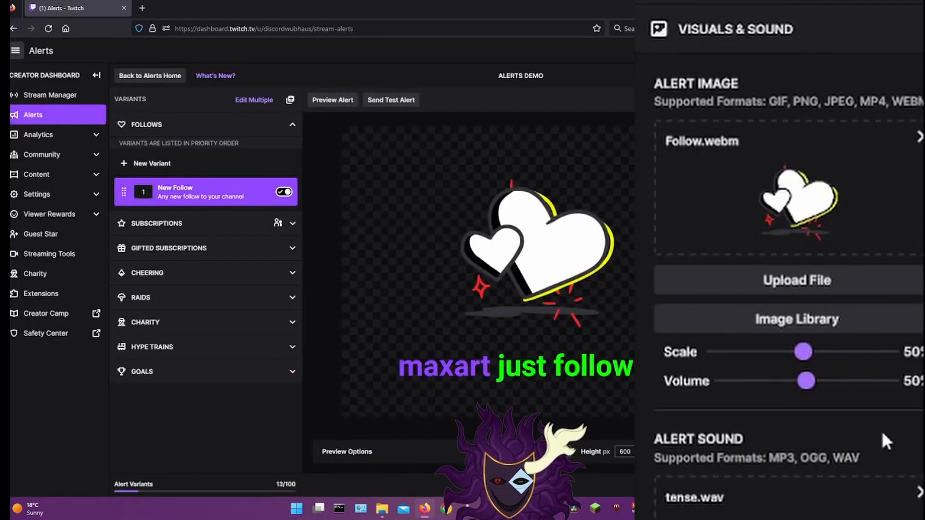
# Step: Play the tense.wav alert sound, set its volume to 77%, and play it again to check the level
pyautogui.scroll(-3, 883, 440)
pyautogui.scroll(-2, 789, 354)
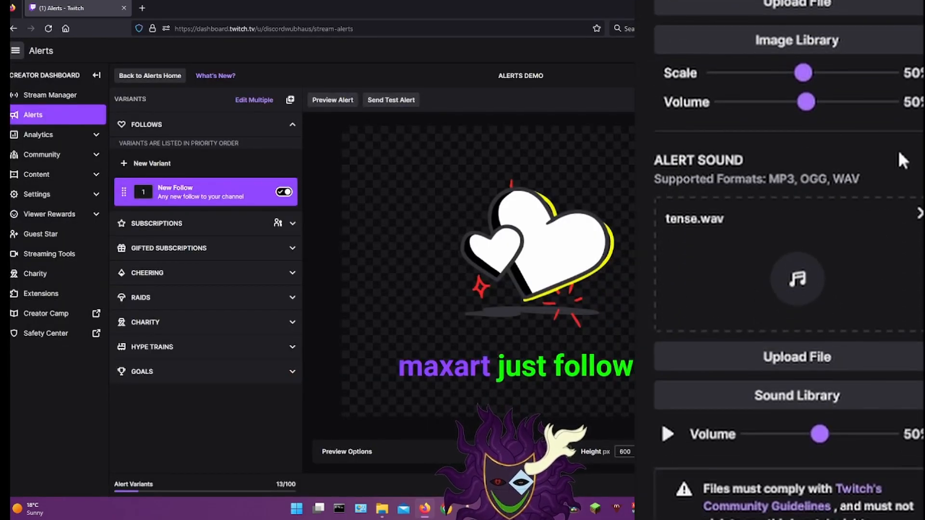
pyautogui.scroll(-2, 767, 128)
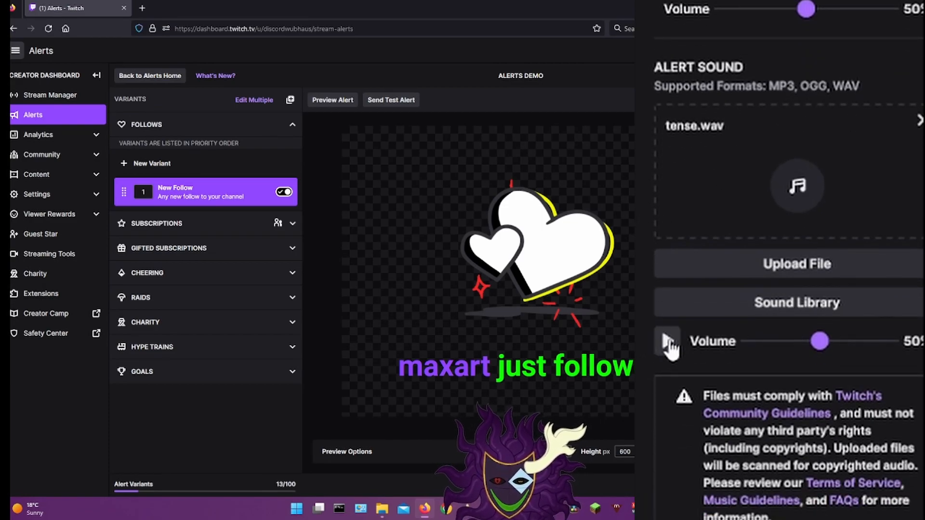
pyautogui.click(667, 343)
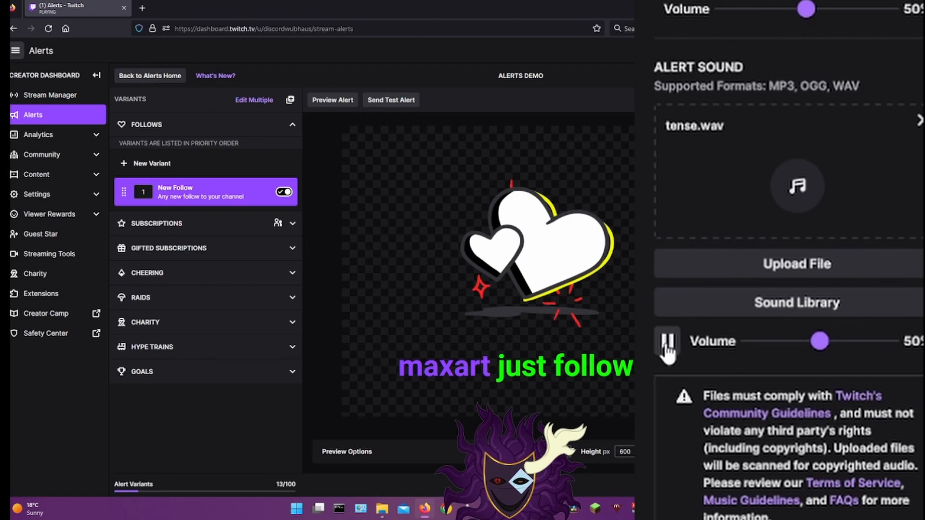
pyautogui.click(668, 343)
pyautogui.moveTo(819, 341); pyautogui.dragTo(858, 341)
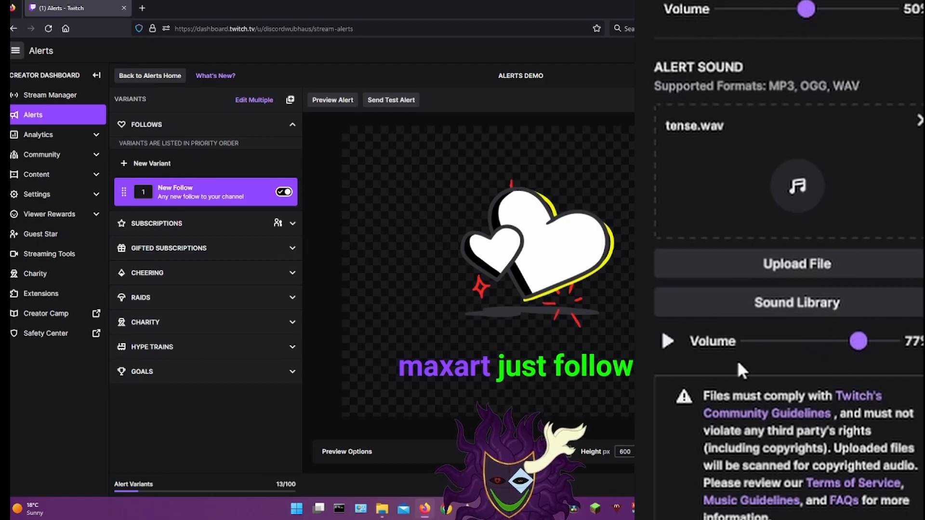
pyautogui.click(667, 342)
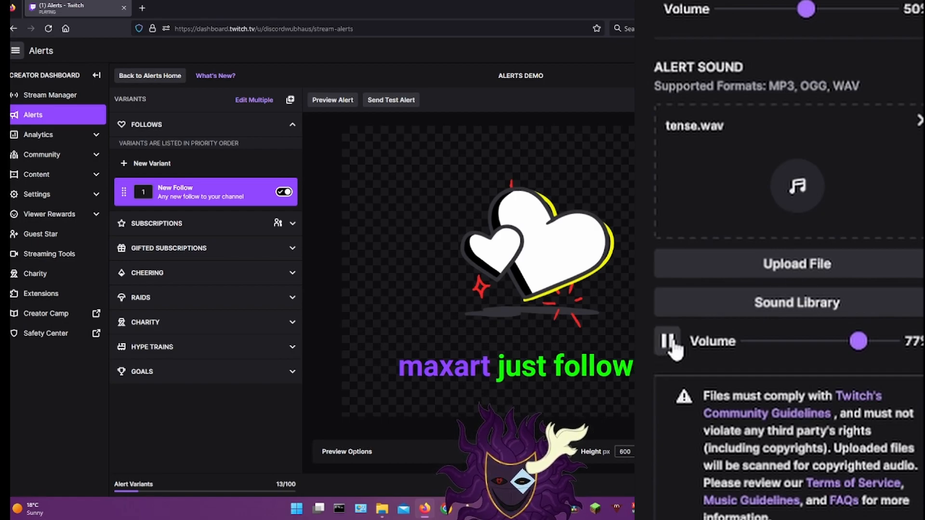
pyautogui.click(673, 343)
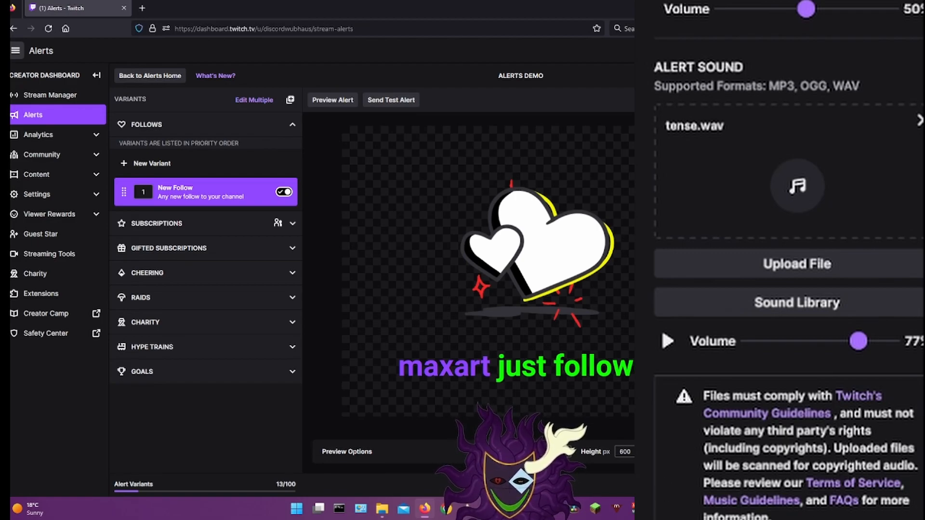
# Step: Enable celebrations for the New Follow alert and choose the Rain effect
pyautogui.scroll(10, 819, 193)
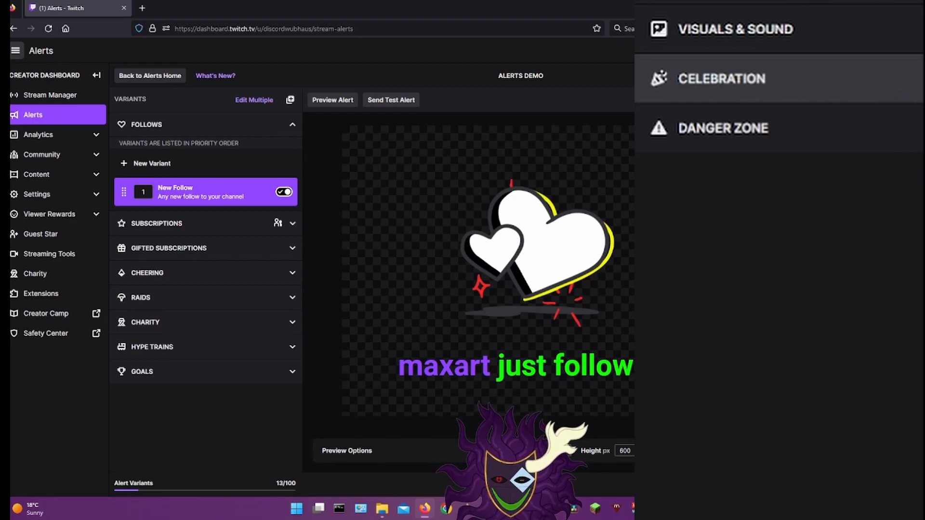
pyautogui.click(848, 79)
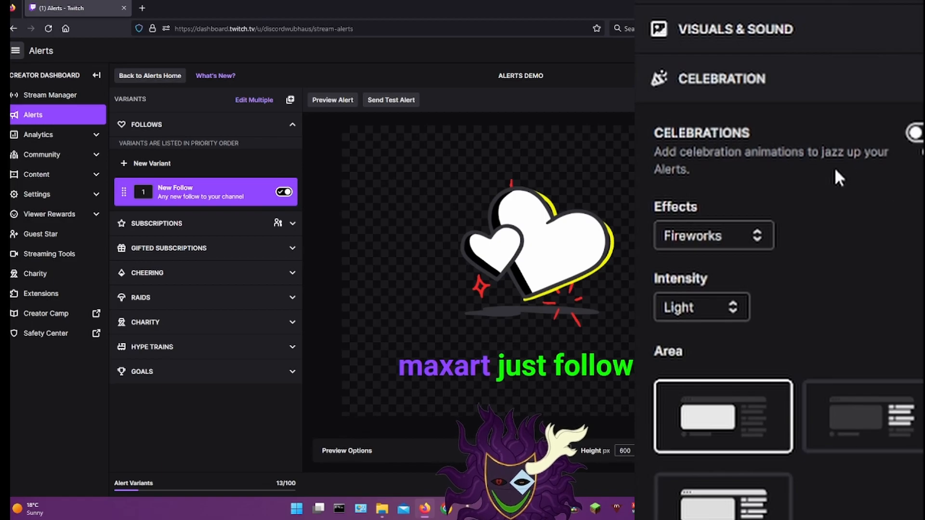
pyautogui.click(916, 135)
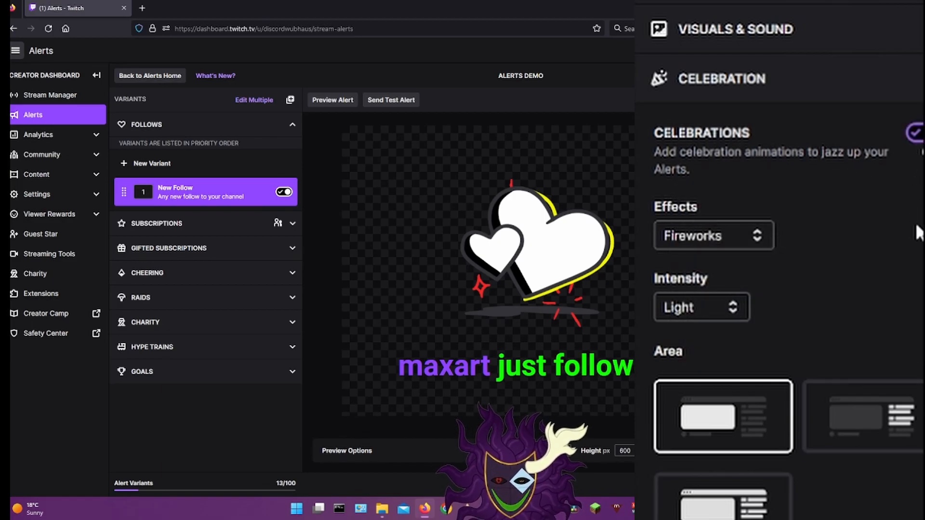
pyautogui.click(766, 241)
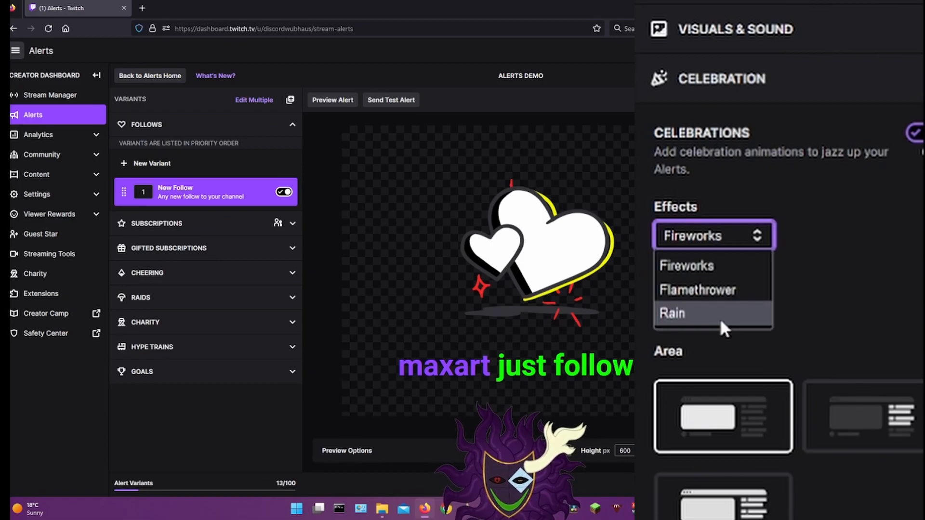
pyautogui.click(722, 329)
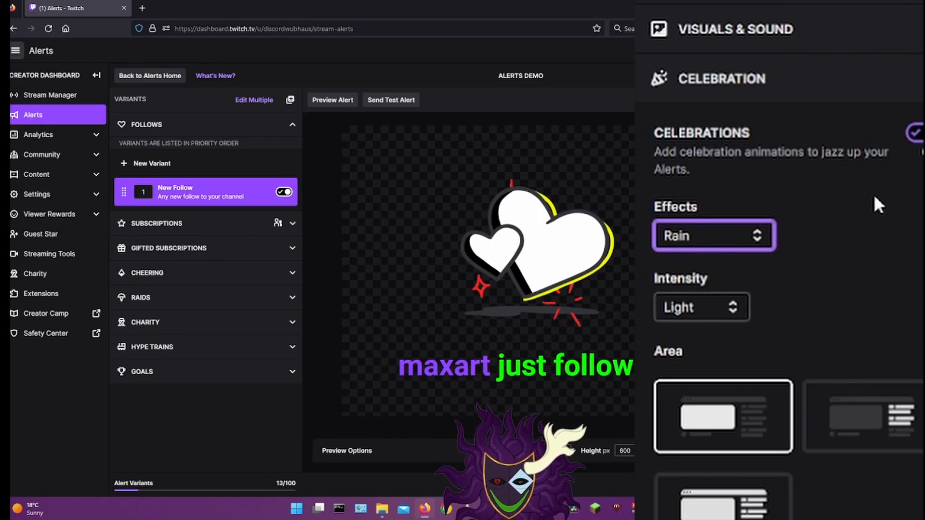
# Step: Set the celebration intensity to Moderate and its area to the option covering both the video and chat
pyautogui.click(733, 307)
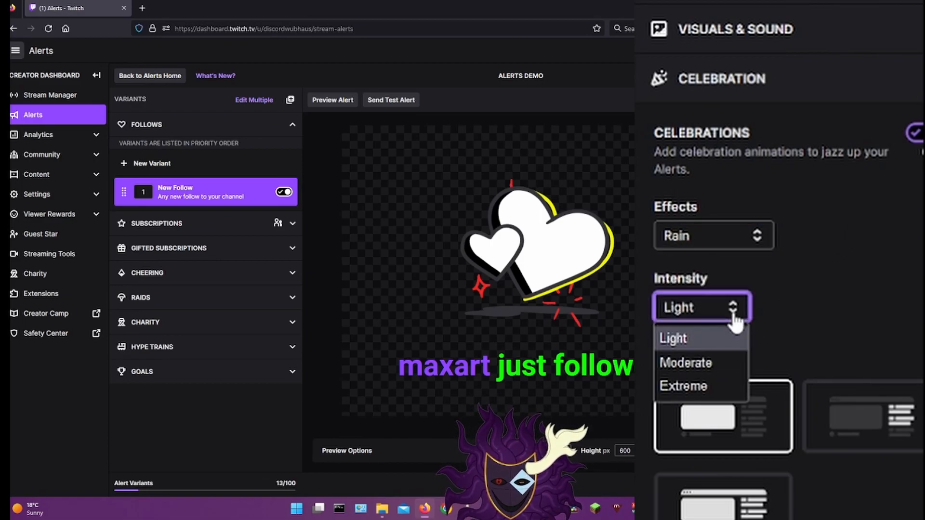
pyautogui.click(730, 362)
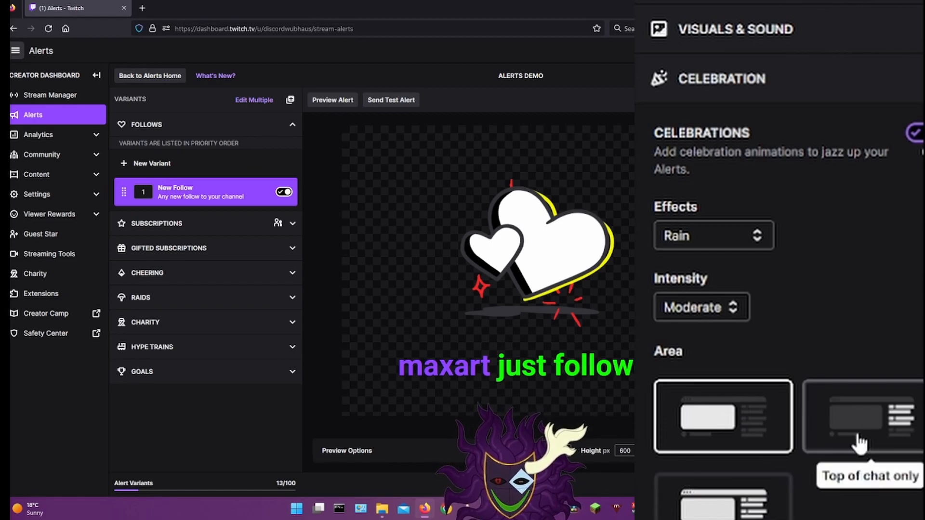
pyautogui.click(736, 517)
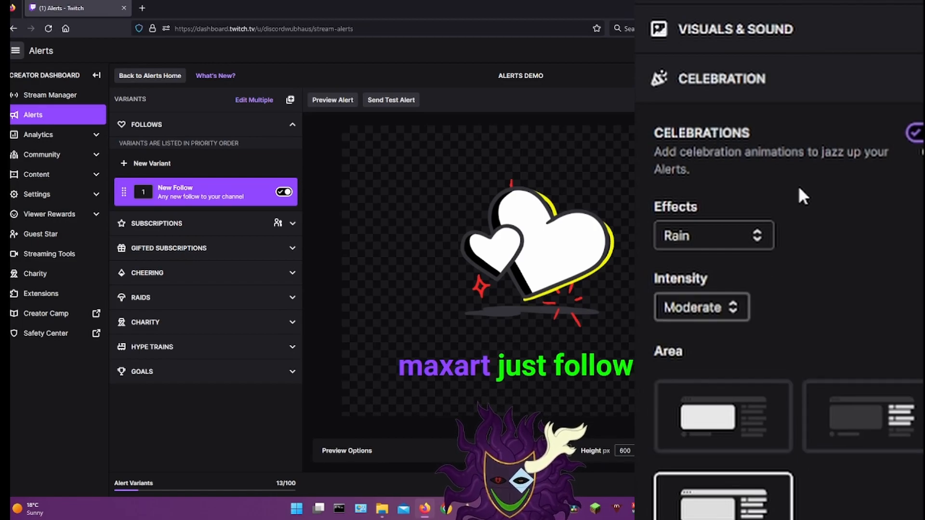
# Step: Preview the New Follow alert several times to check its animation, sound and rain celebration
pyautogui.click(335, 106)
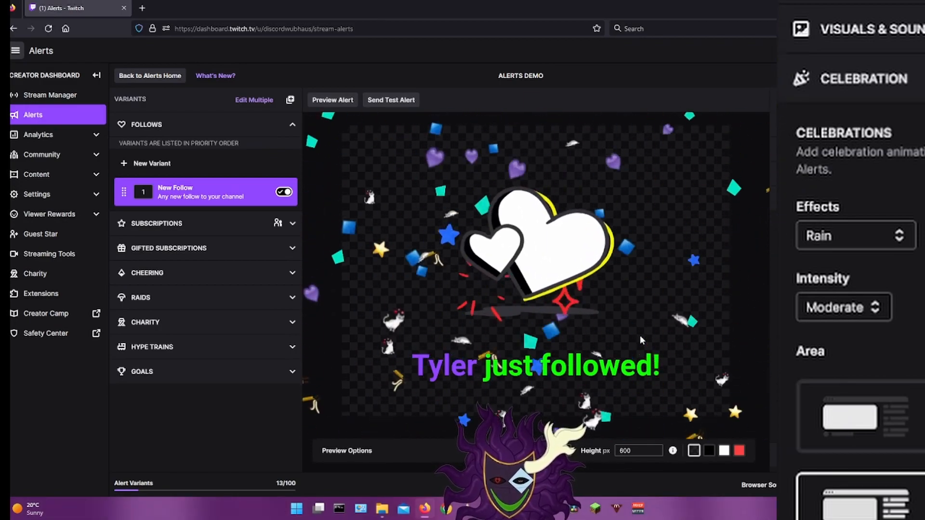
pyautogui.click(342, 104)
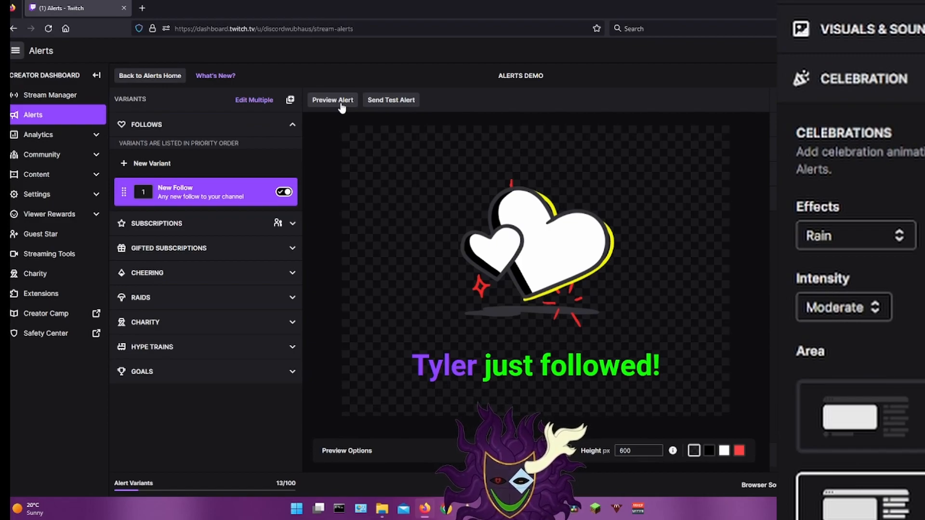
pyautogui.click(341, 101)
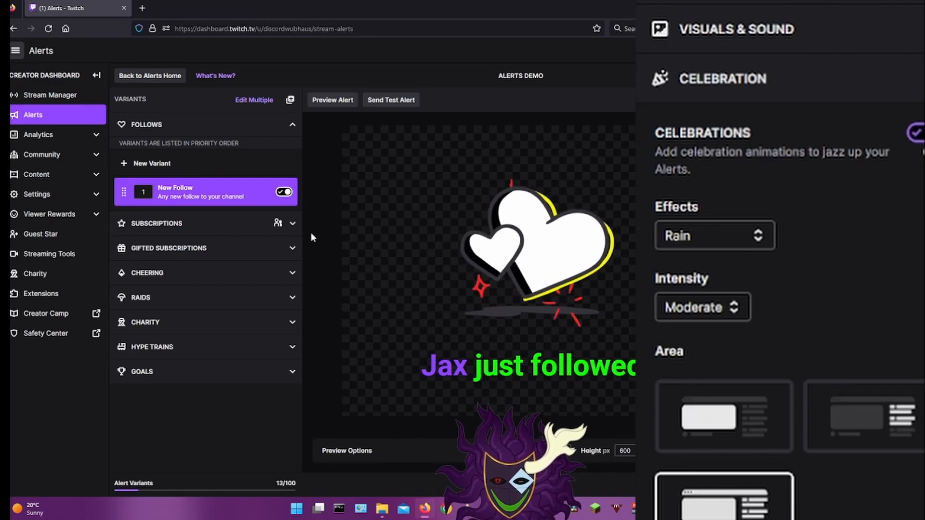
# Step: Examine the Prime Subscription, Resubscription and New Subscriber variants among the subscription alerts
pyautogui.click(292, 223)
pyautogui.click(851, 208)
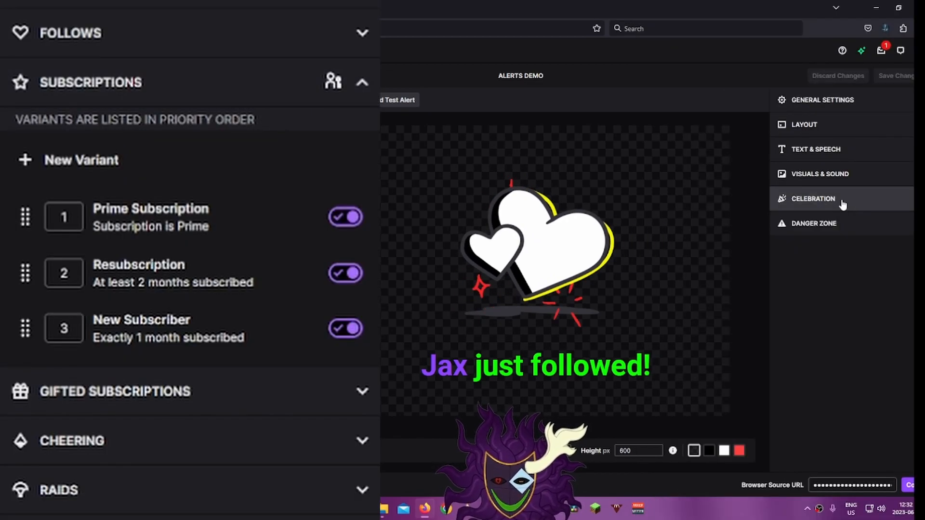
pyautogui.click(211, 235)
pyautogui.click(252, 289)
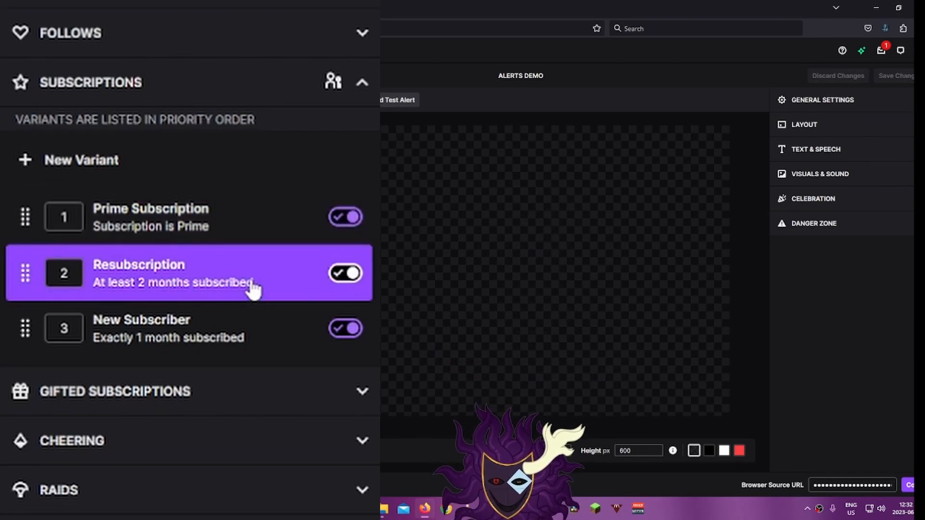
pyautogui.click(242, 344)
pyautogui.click(255, 235)
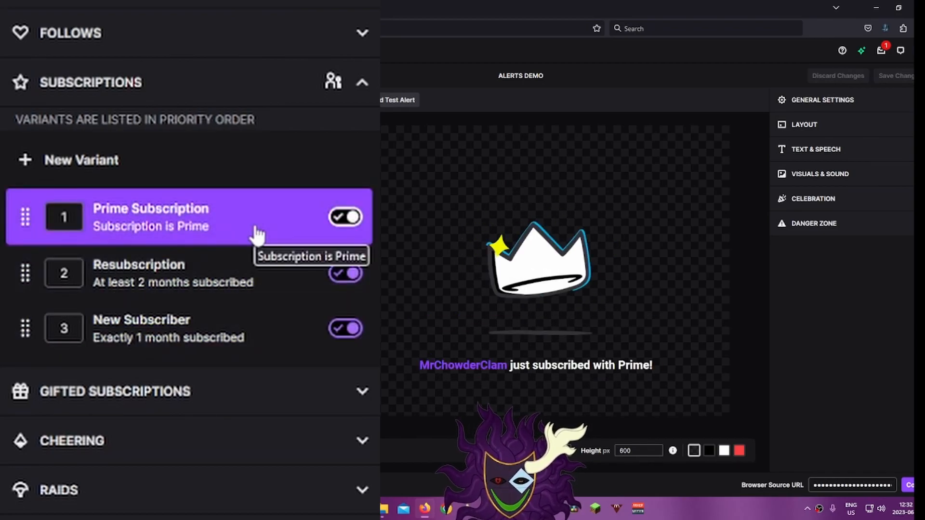
pyautogui.click(255, 289)
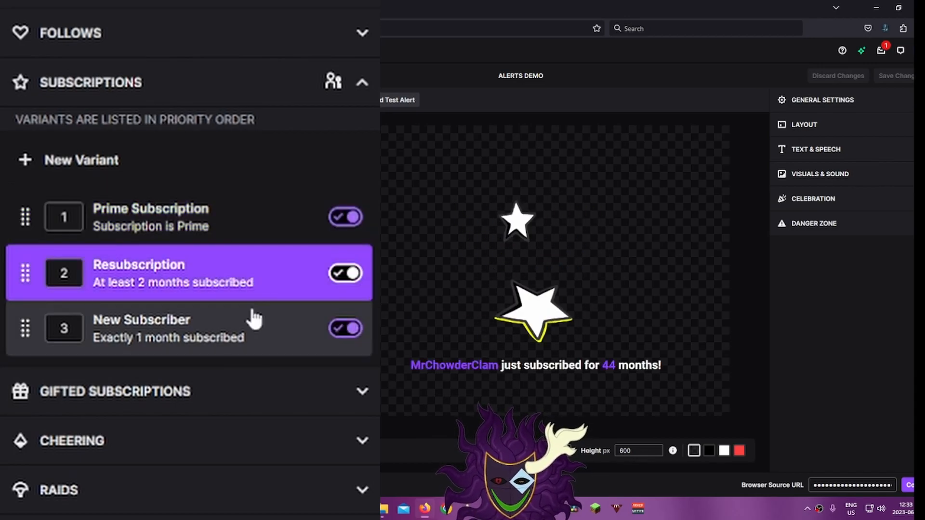
pyautogui.click(266, 331)
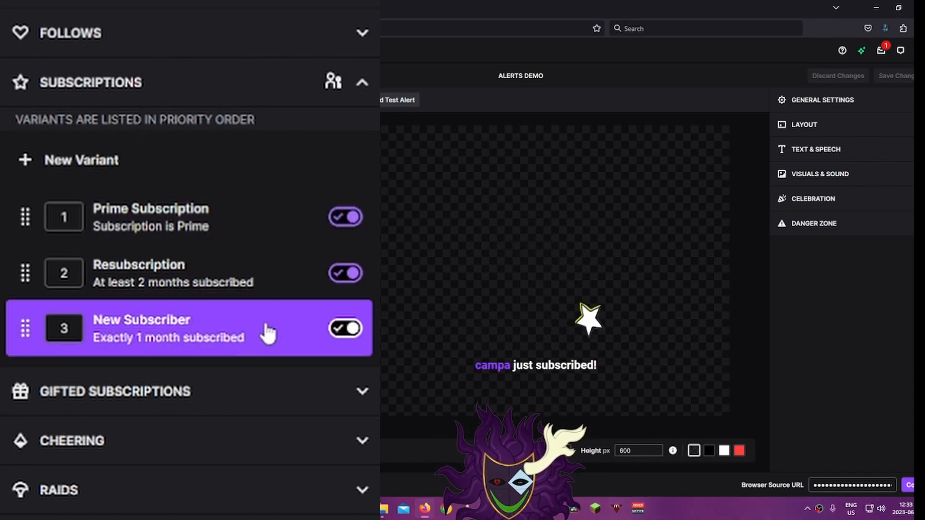
# Step: Add a new subscription variant and set its alert condition to Months subscribed at least
pyautogui.click(118, 169)
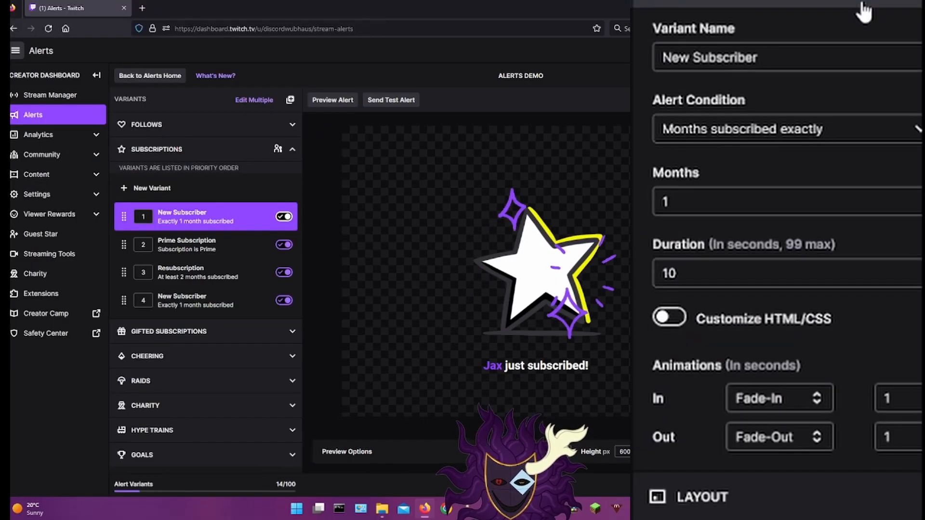
pyautogui.click(905, 131)
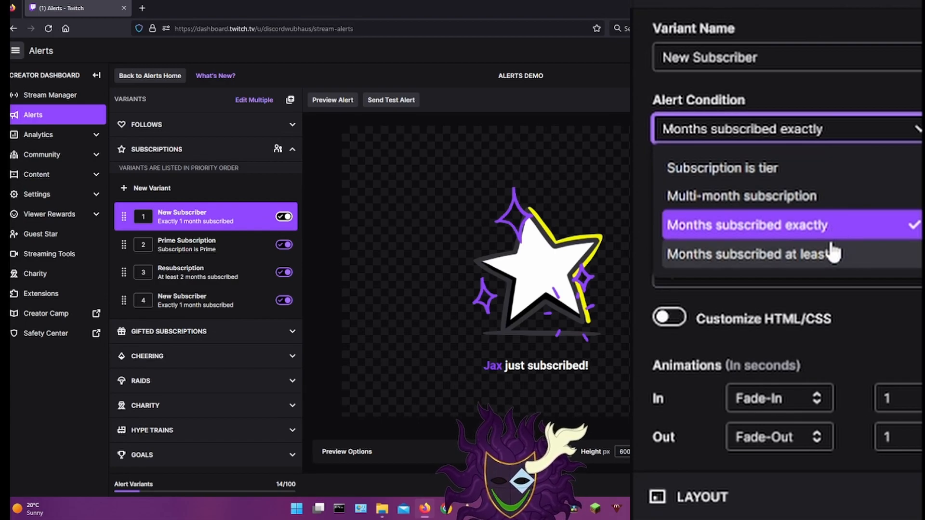
pyautogui.click(814, 268)
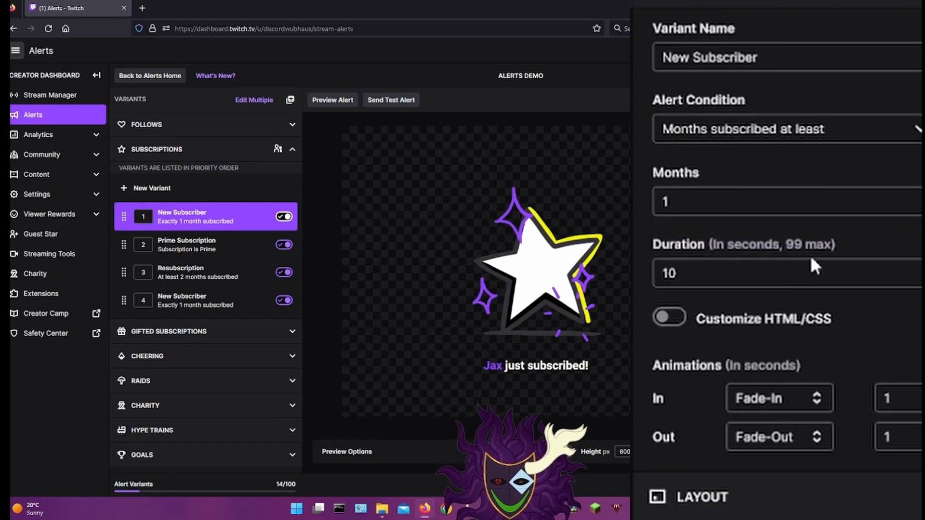
# Step: Set the required number of months for the new subscription variant to 3
pyautogui.click(755, 207)
pyautogui.press('BackSpace')
pyautogui.write('4')
pyautogui.press('BackSpace')
pyautogui.write('10')
pyautogui.press('BackSpace')
pyautogui.press('BackSpace')
pyautogui.write('3')
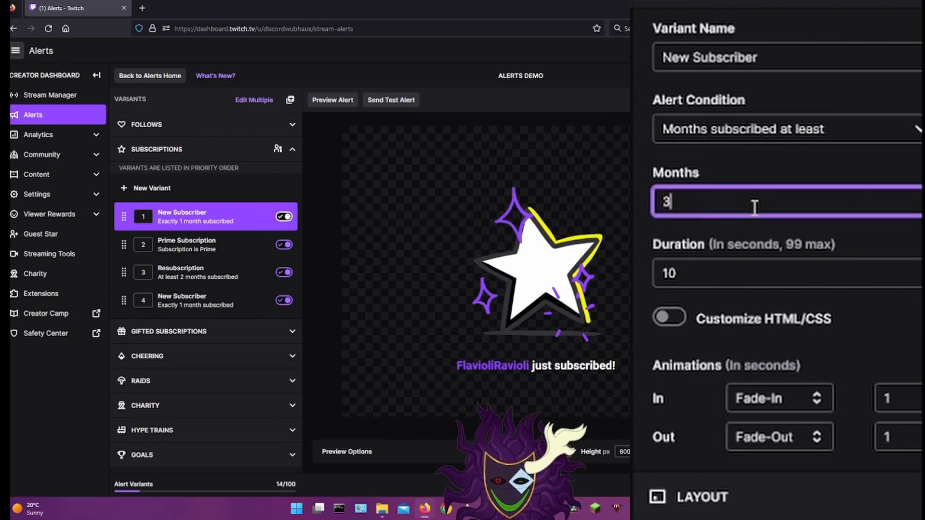
# Step: Delete the newly added New Subscriber variant at the head of the subscription list and confirm the deletion
pyautogui.scroll(-5, 755, 207)
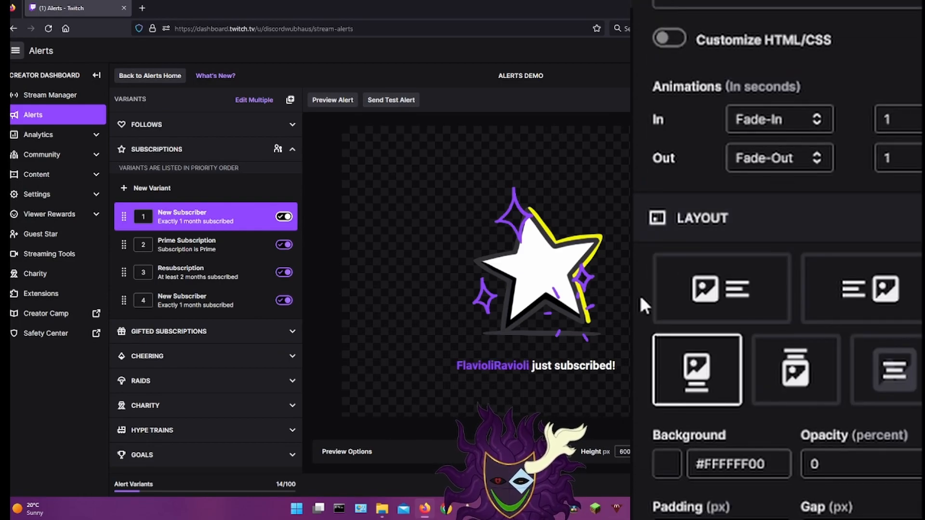
pyautogui.scroll(4, 640, 295)
pyautogui.scroll(-2, 704, 108)
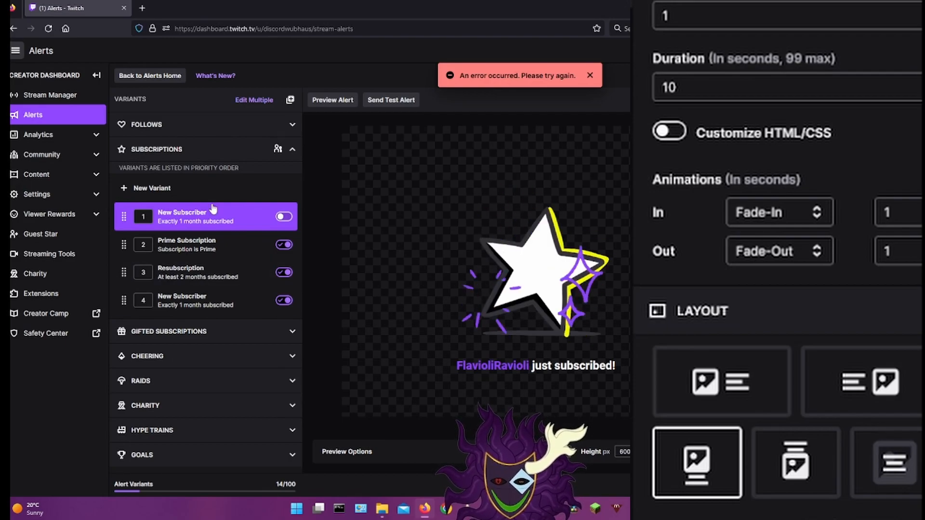
pyautogui.scroll(-10, 813, 269)
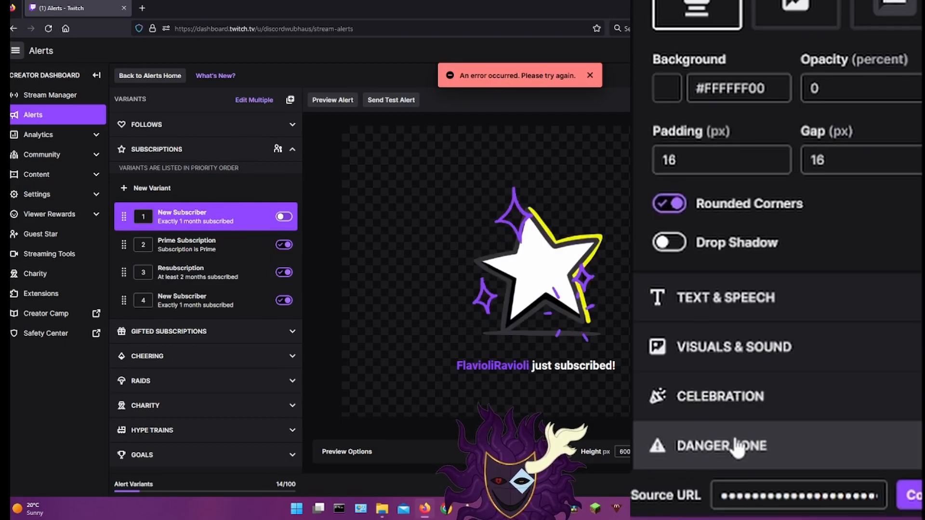
pyautogui.scroll(-5, 736, 165)
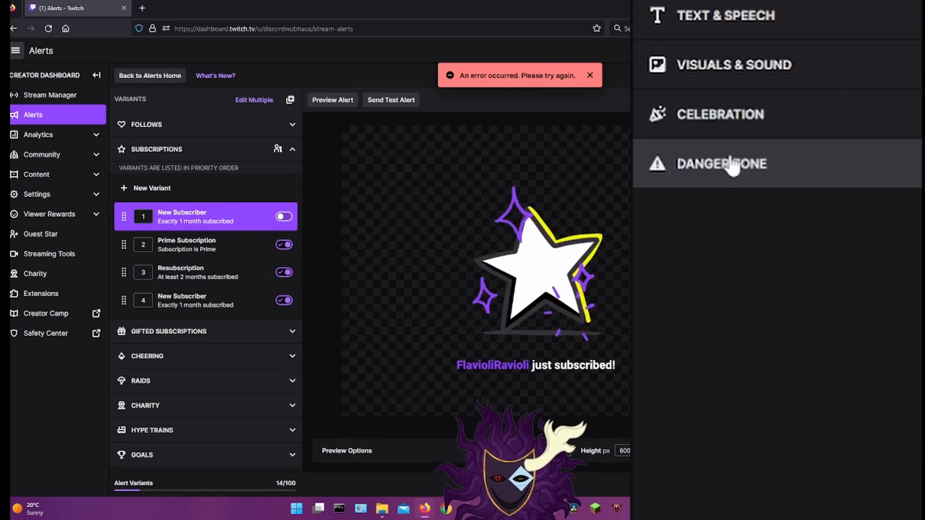
pyautogui.click(857, 180)
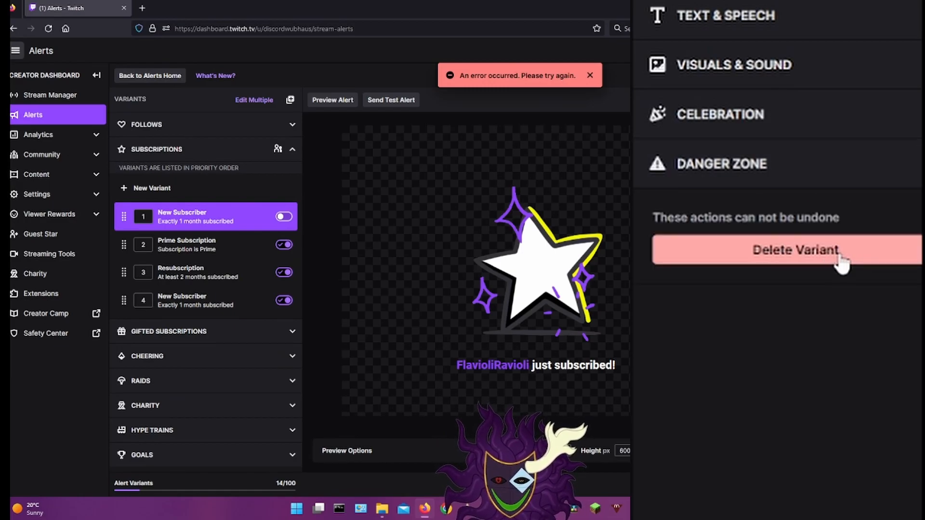
pyautogui.click(873, 257)
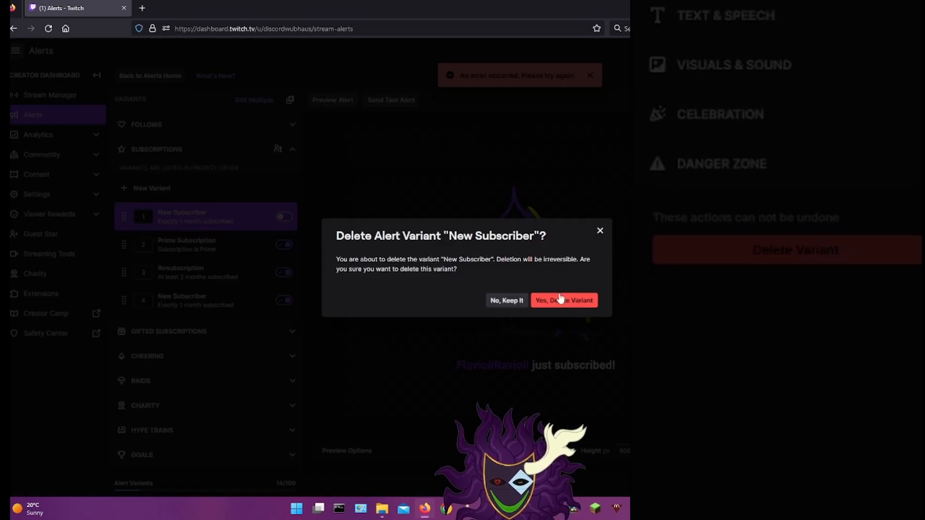
pyautogui.click(563, 299)
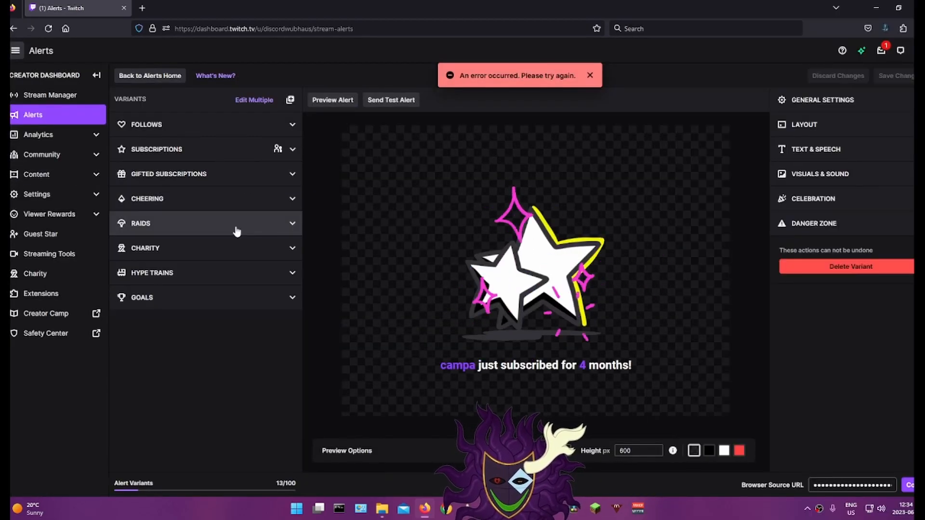
# Step: Add a new variant to the raid alerts and open its general settings
pyautogui.click(289, 225)
pyautogui.click(222, 291)
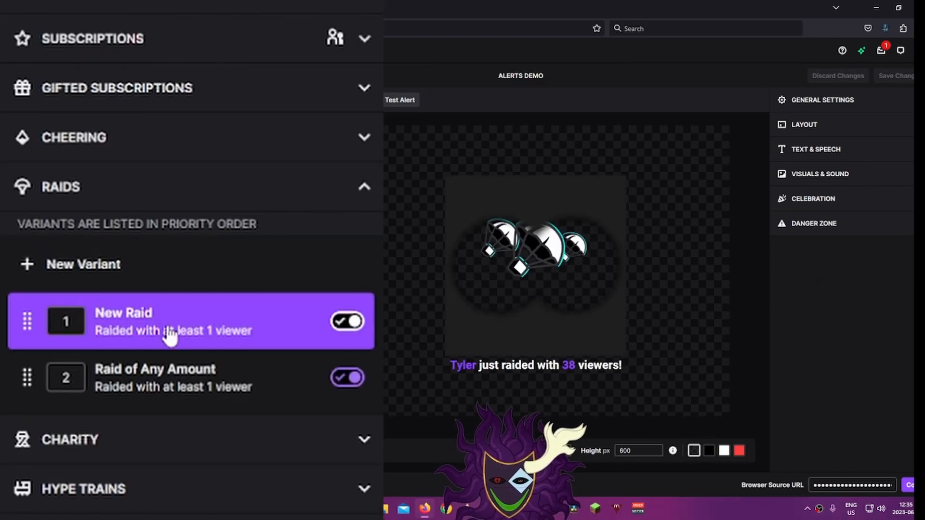
pyautogui.click(864, 100)
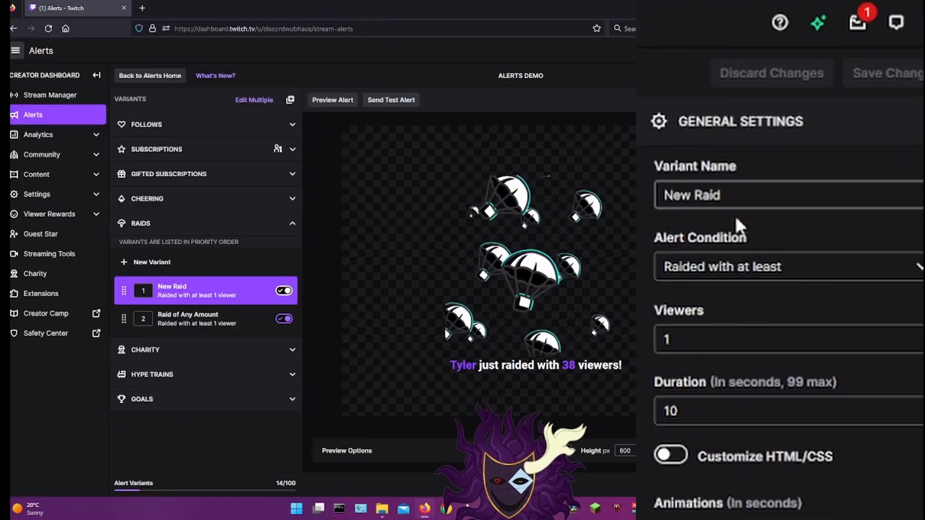
# Step: Review the new raid variant's alert condition options and its message text settings
pyautogui.click(904, 175)
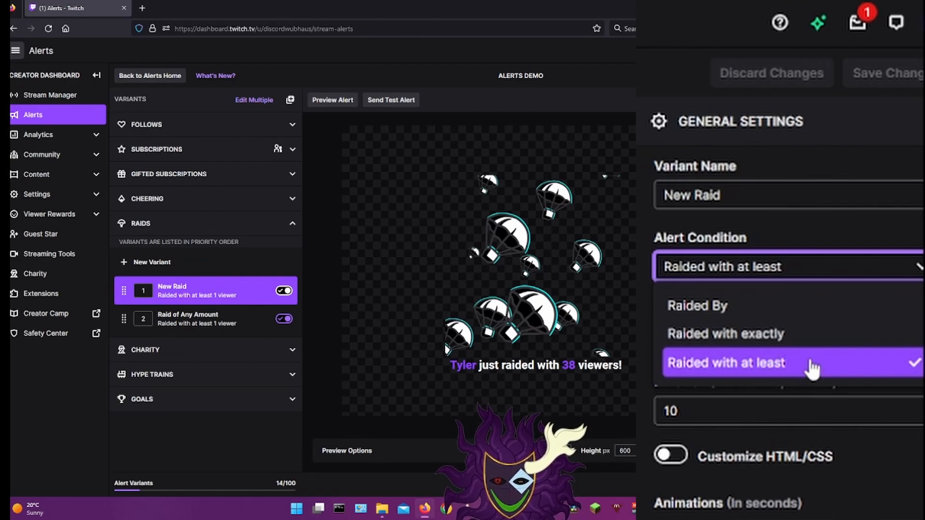
pyautogui.click(777, 371)
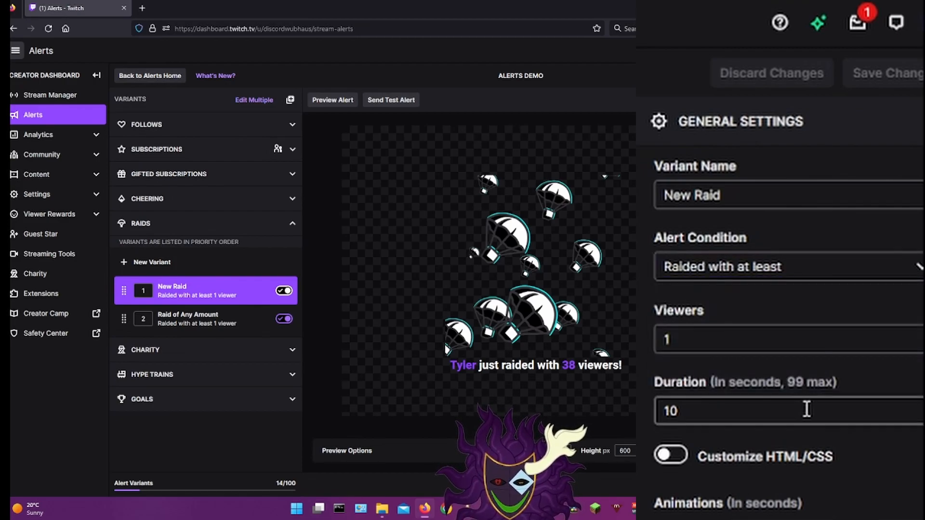
pyautogui.click(801, 122)
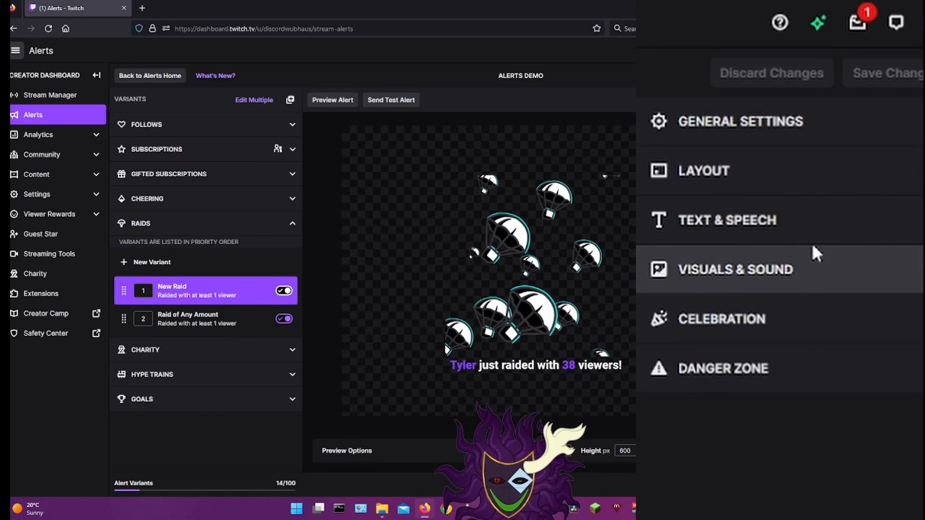
pyautogui.click(802, 223)
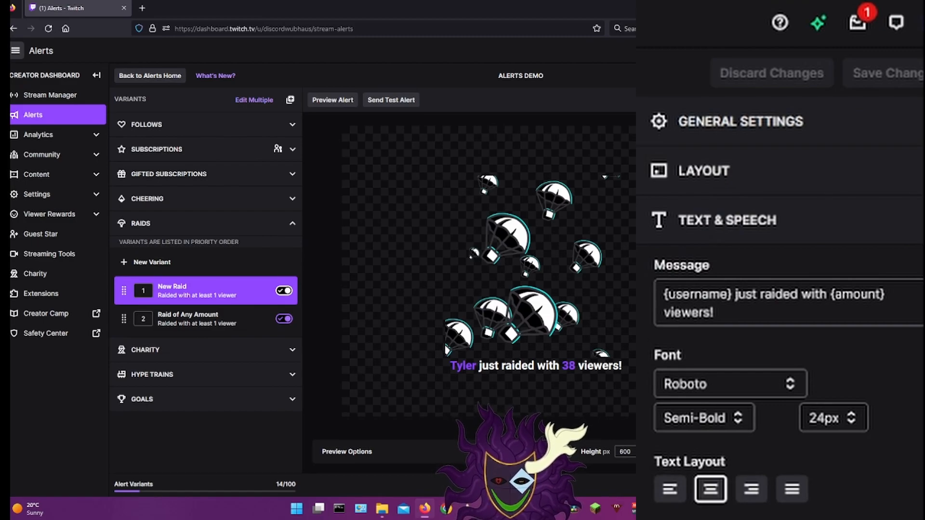
pyautogui.click(892, 220)
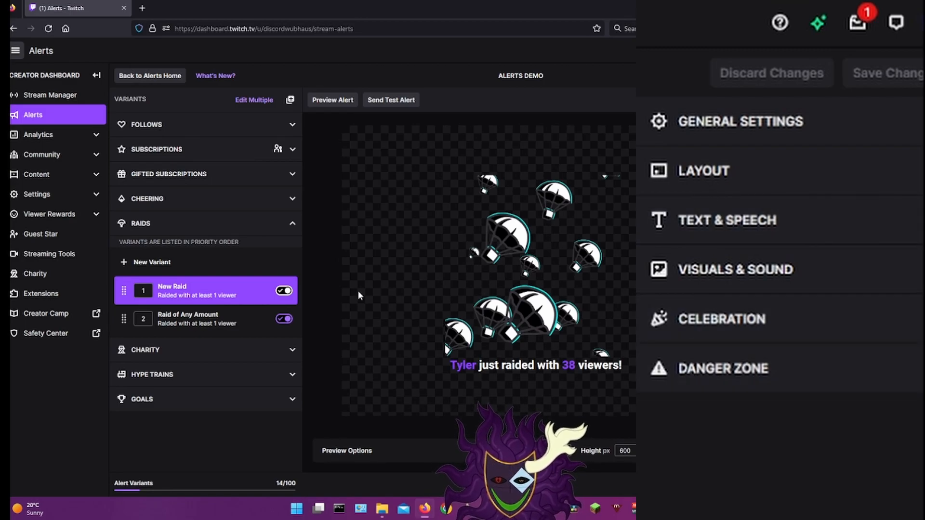
# Step: Set the new raid variant's alert condition to Raided By with HimmyVT as the user
pyautogui.click(740, 122)
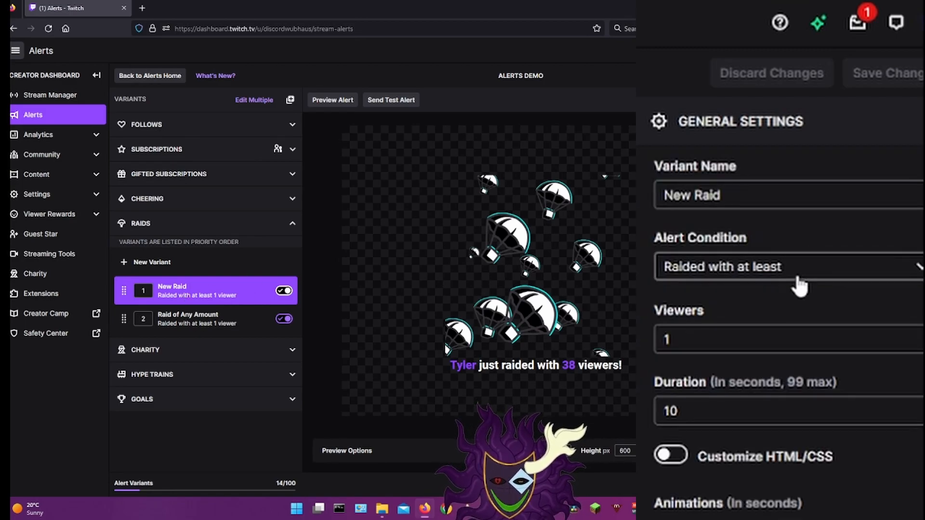
pyautogui.click(795, 270)
pyautogui.click(748, 311)
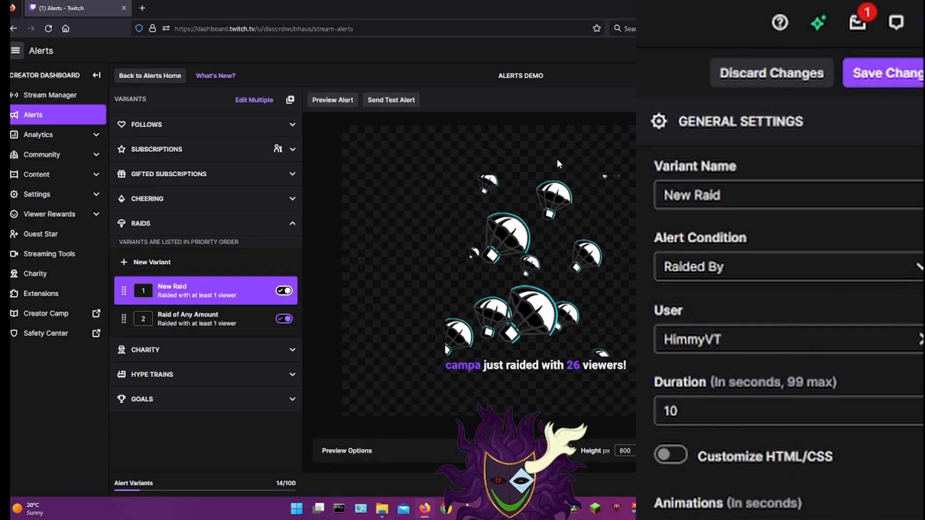
# Step: Rename the new raid variant as Hiimyraid and save the changes
pyautogui.tripleClick(846, 192)
pyautogui.write('Hiimyraid')
pyautogui.click(881, 73)
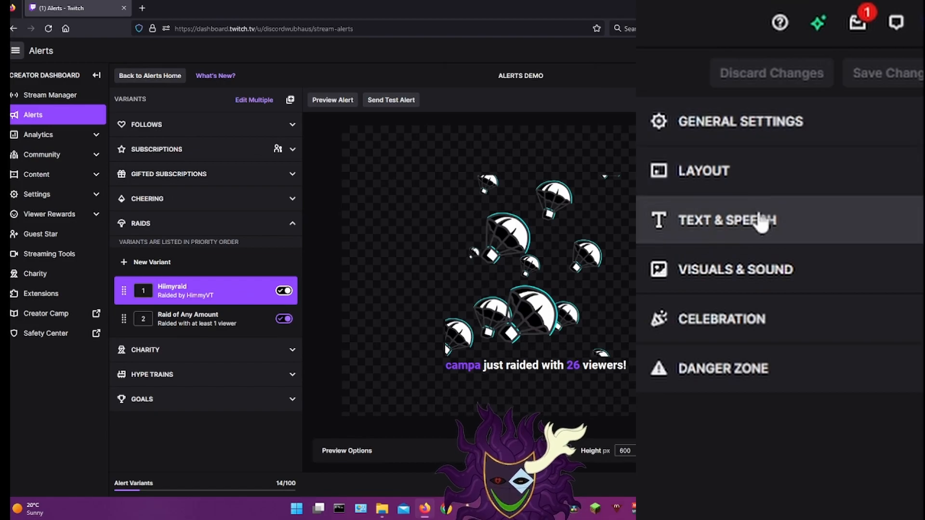
# Step: Change the Hiimyraid message to "Himmy just raided with {amount} viewers!", turn on Say Alert Text, and save the variant
pyautogui.click(760, 227)
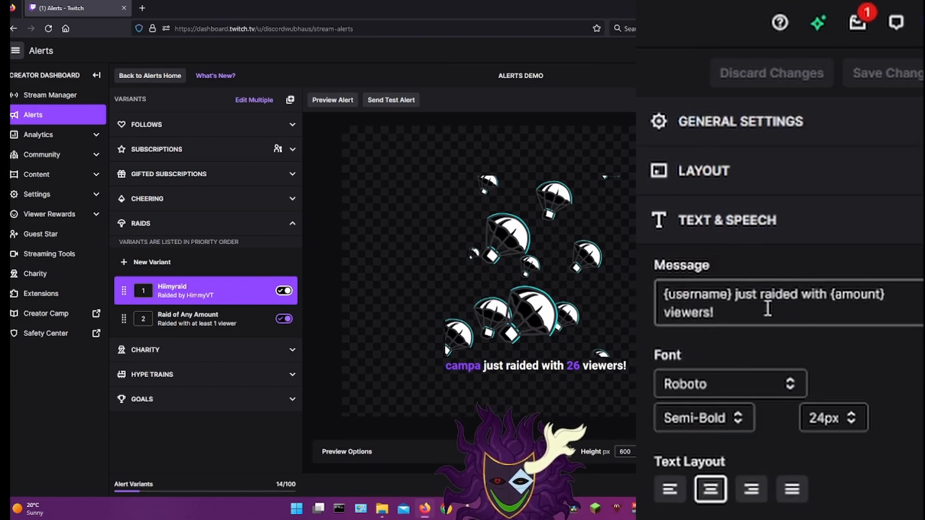
pyautogui.moveTo(734, 294); pyautogui.dragTo(651, 293)
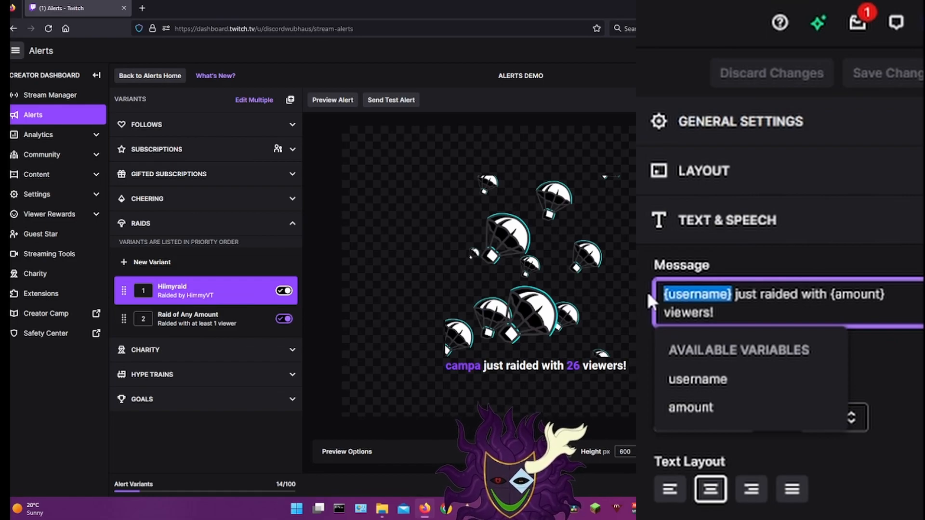
pyautogui.click(726, 412)
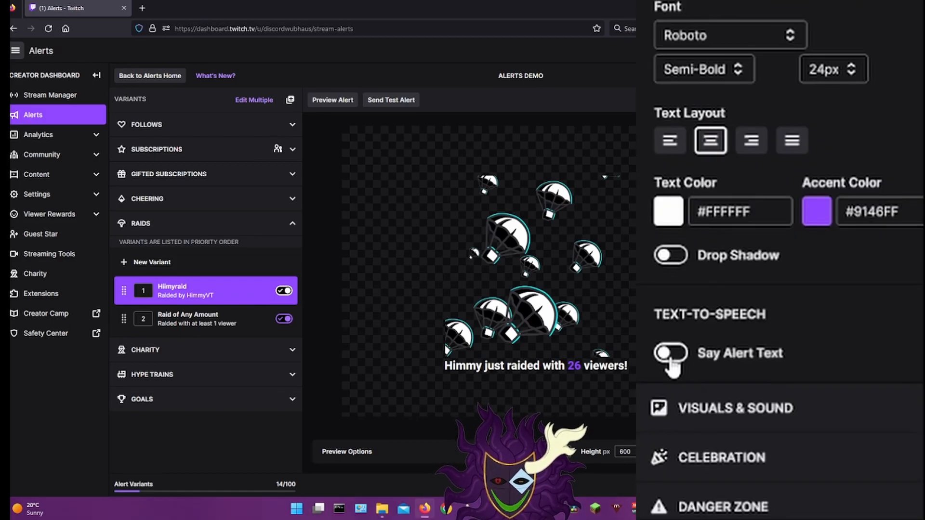
pyautogui.click(667, 351)
pyautogui.scroll(5, 882, 203)
pyautogui.click(880, 38)
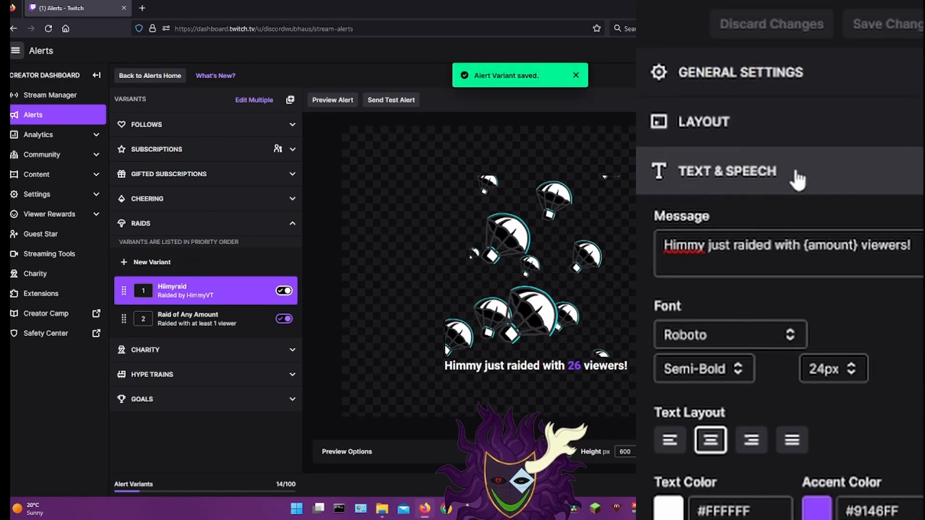
# Step: Upload HIMMY_HOLDING_TURTWIG_BY_KUMOMO.png as the alert image of the Hiimyraid variant
pyautogui.click(795, 173)
pyautogui.click(803, 224)
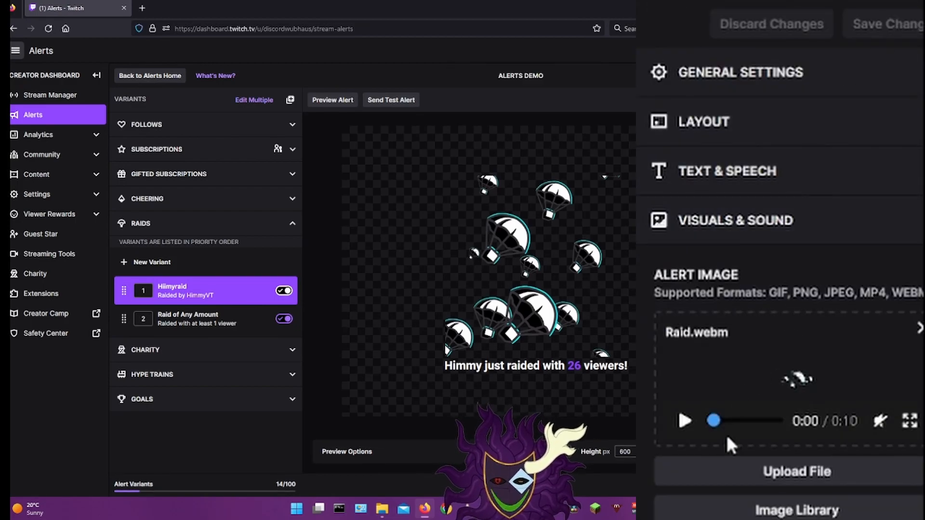
pyautogui.click(745, 465)
pyautogui.doubleClick(129, 131)
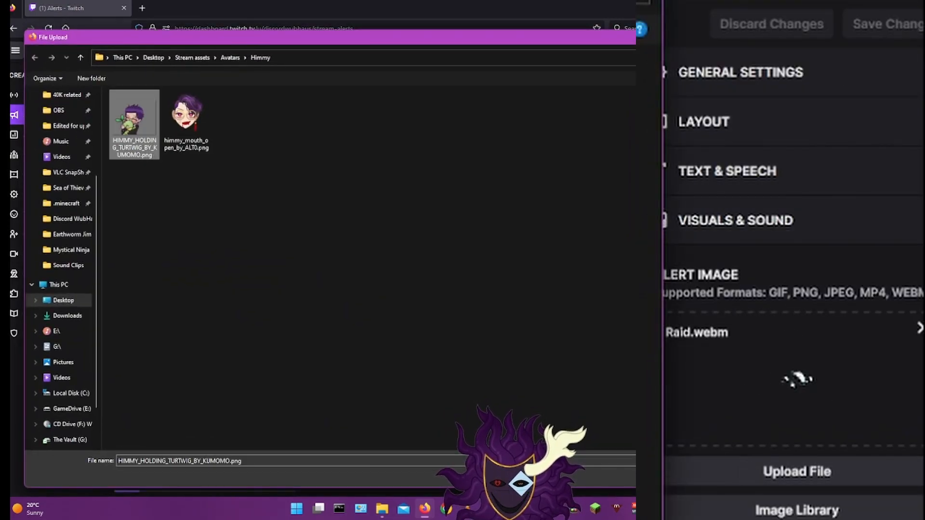
# Step: Upload Himmy Raid.mp3 as the alert sound of the Hiimyraid variant
pyautogui.scroll(-5, 800, 434)
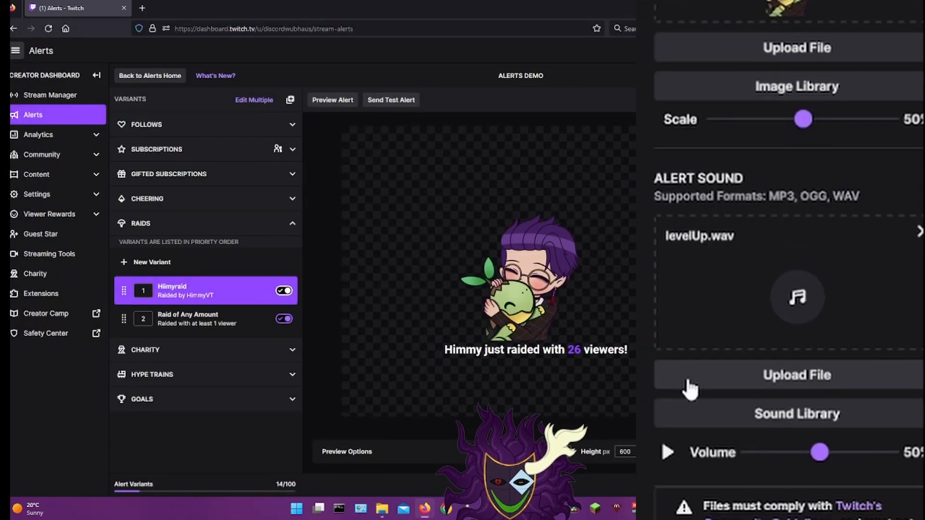
pyautogui.click(690, 385)
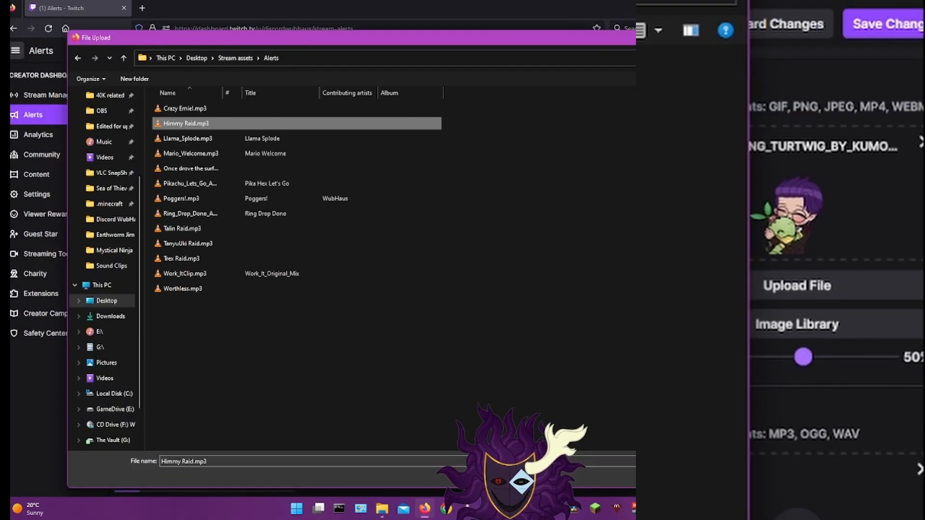
pyautogui.doubleClick(203, 124)
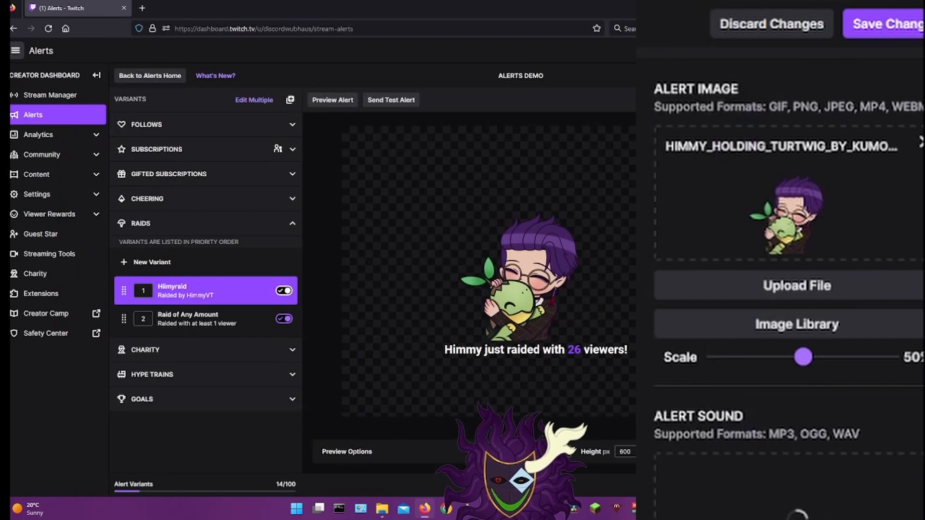
# Step: Play back the uploaded raid sound at different levels and set its volume to 100%
pyautogui.scroll(-3, 684, 455)
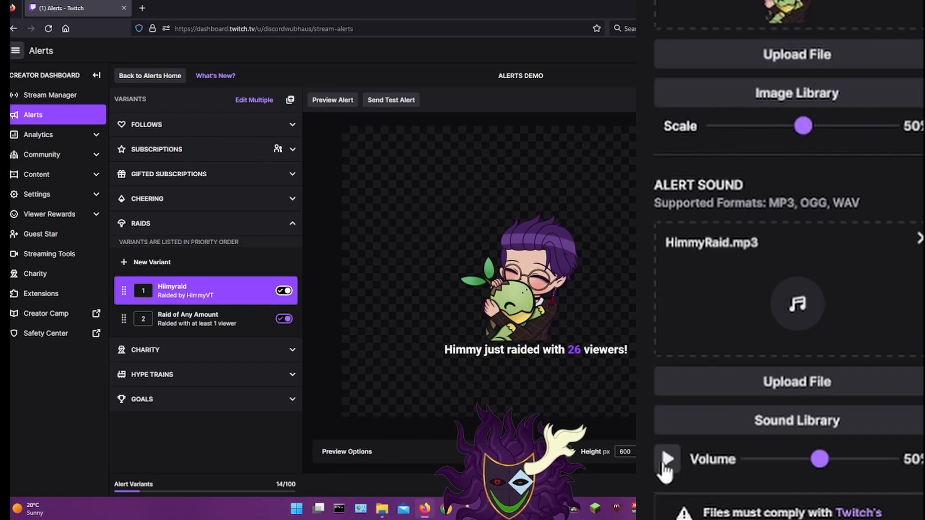
pyautogui.click(666, 462)
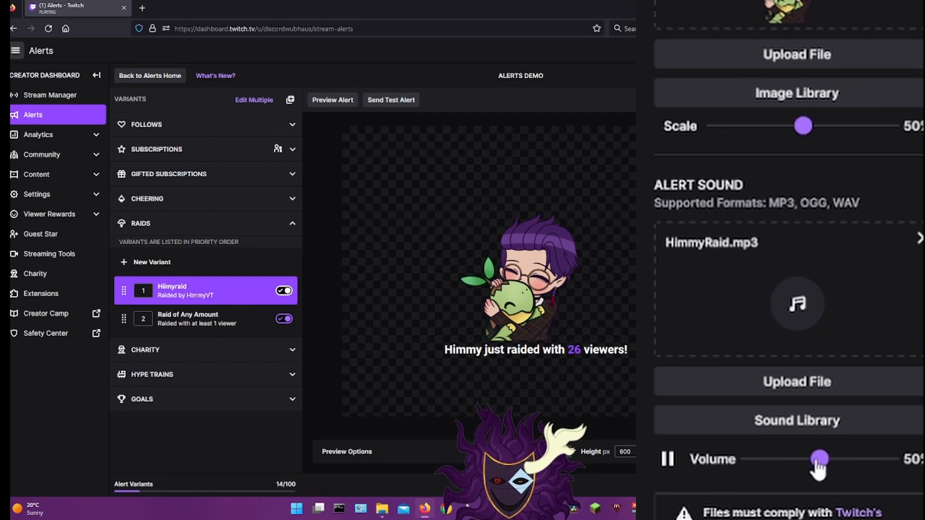
pyautogui.moveTo(819, 460); pyautogui.dragTo(856, 465)
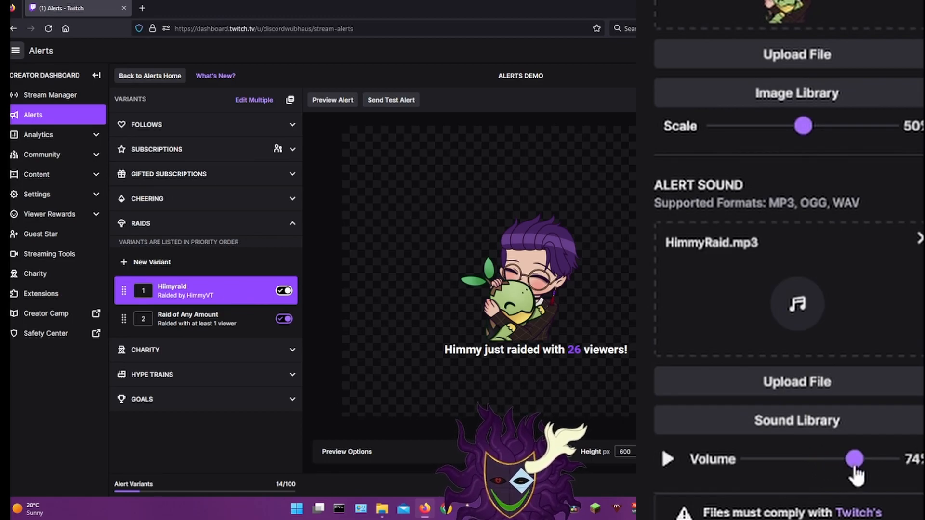
pyautogui.click(668, 460)
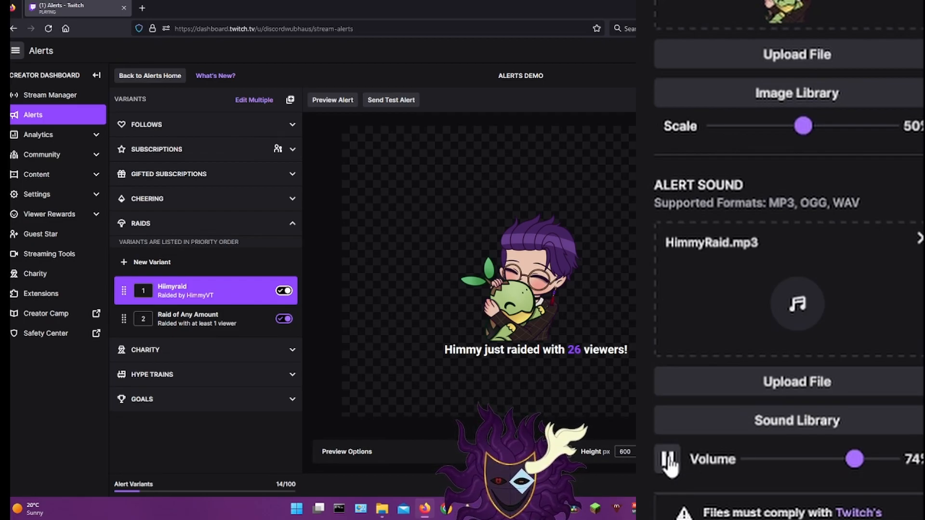
pyautogui.moveTo(855, 459); pyautogui.dragTo(921, 471)
pyautogui.click(664, 465)
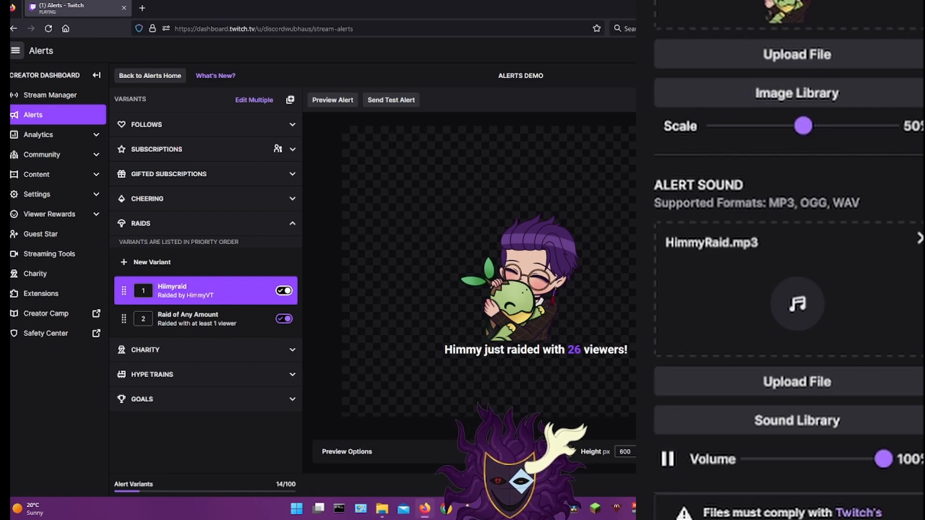
# Step: Scale the Hiimyraid alert image to 72%, save the variant, and collapse its visuals and sound settings
pyautogui.scroll(5, 706, 467)
pyautogui.moveTo(804, 466); pyautogui.dragTo(842, 460)
pyautogui.click(918, 140)
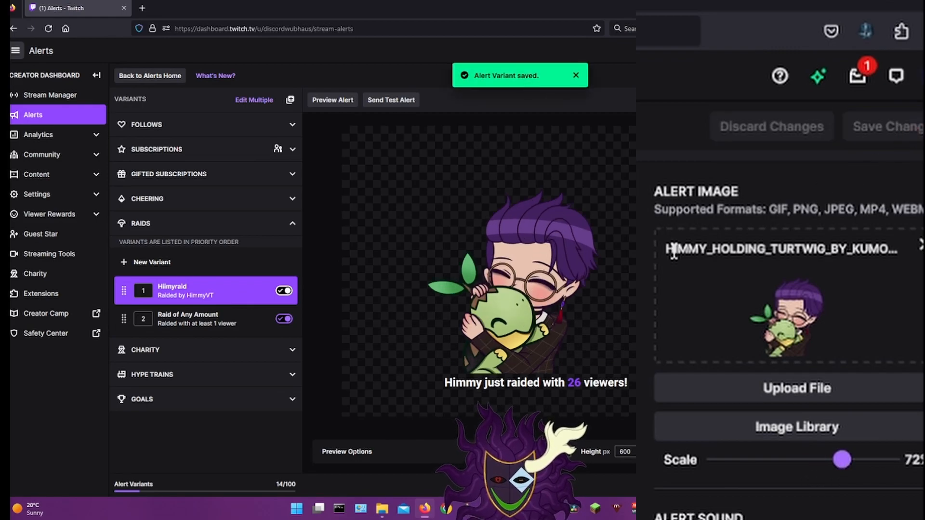
pyautogui.scroll(-3, 870, 326)
pyautogui.scroll(6, 869, 326)
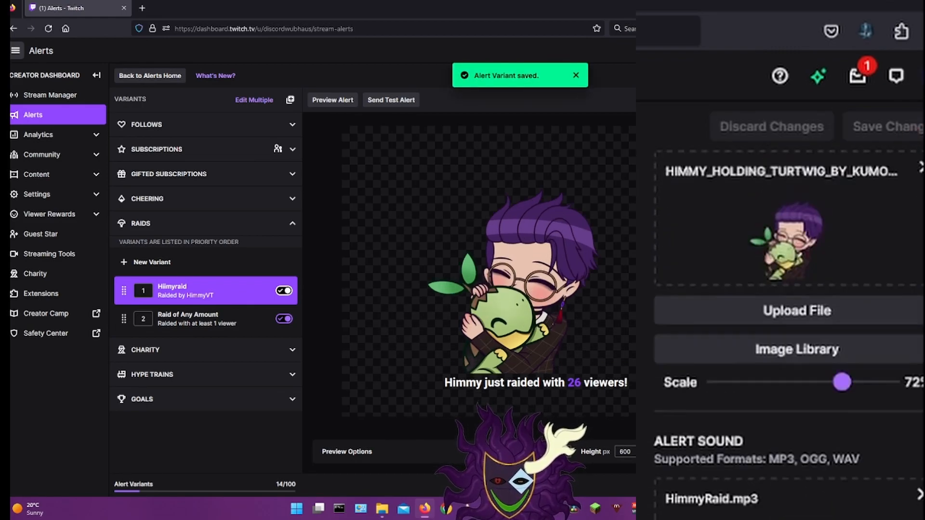
pyautogui.scroll(-1, 870, 327)
pyautogui.click(869, 327)
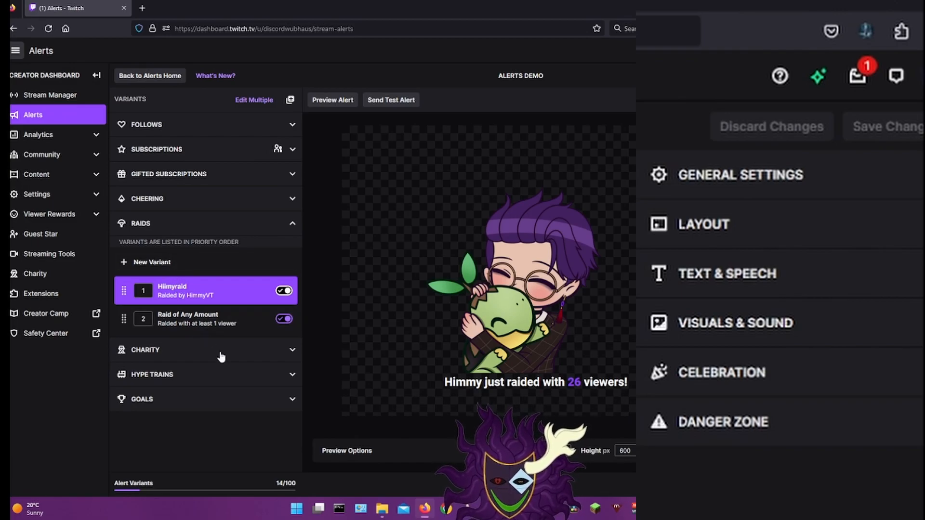
# Step: Look through the existing variants for hype trains, goals, charity and cheering
pyautogui.click(291, 374)
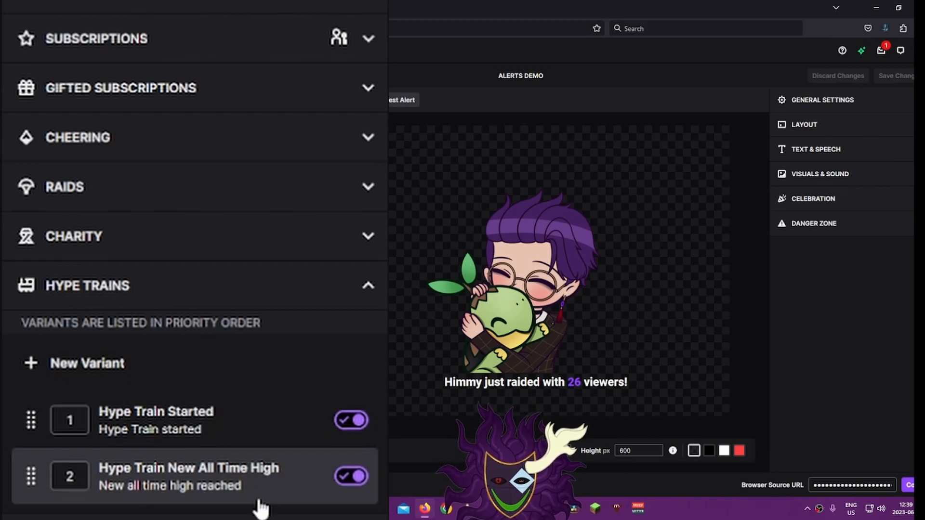
pyautogui.click(368, 287)
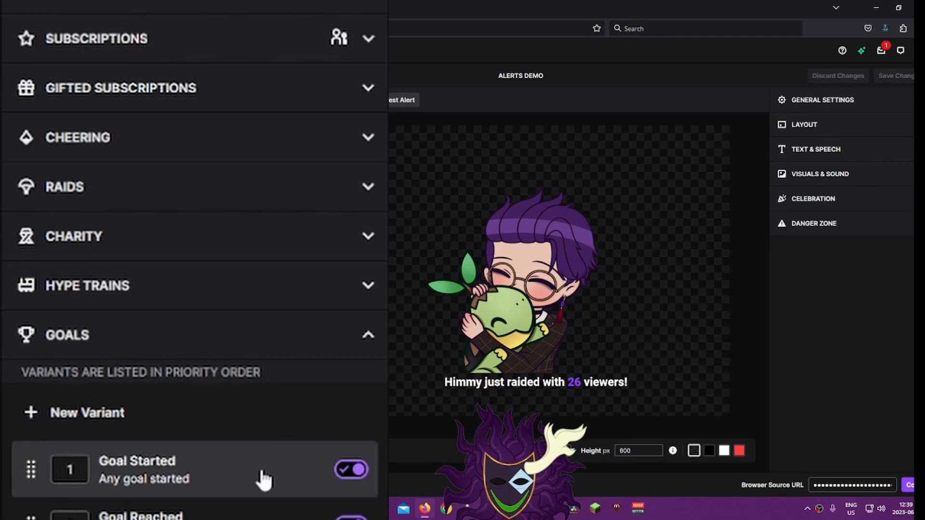
pyautogui.scroll(-1, 258, 491)
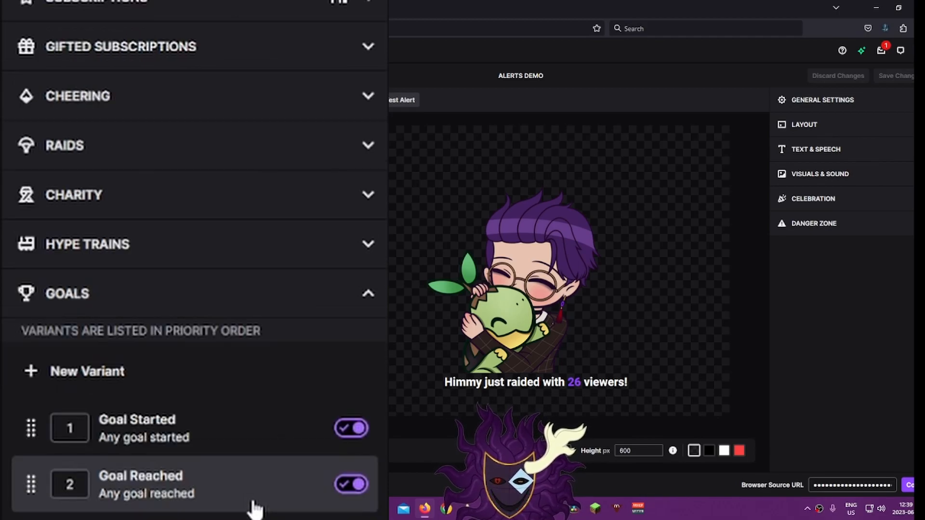
pyautogui.click(368, 194)
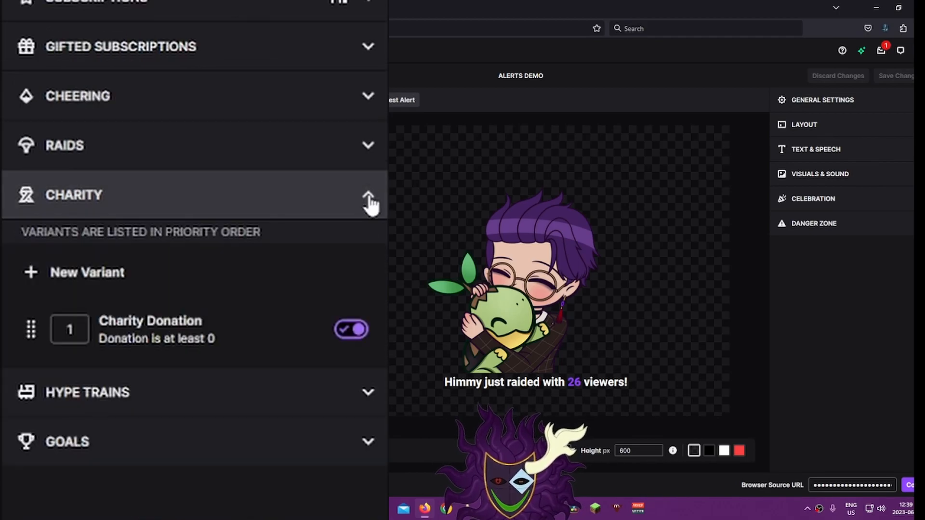
pyautogui.click(369, 97)
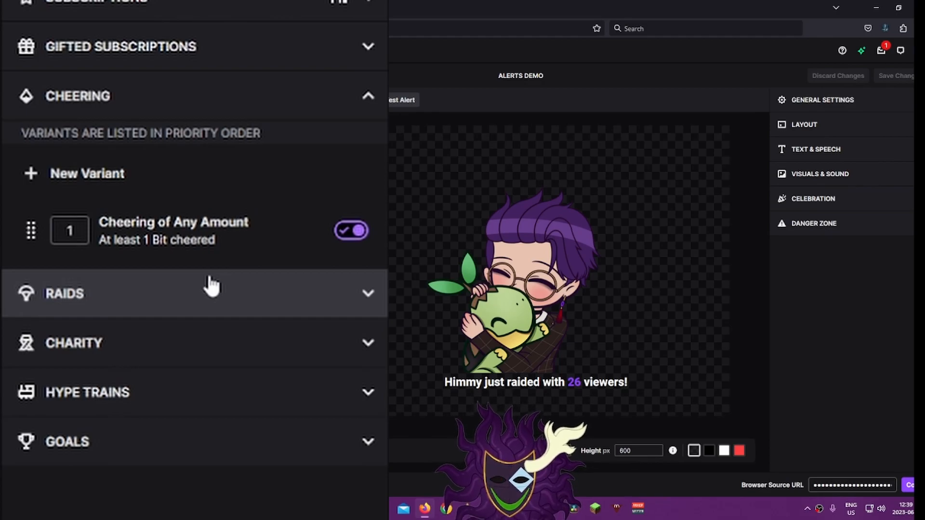
pyautogui.click(193, 96)
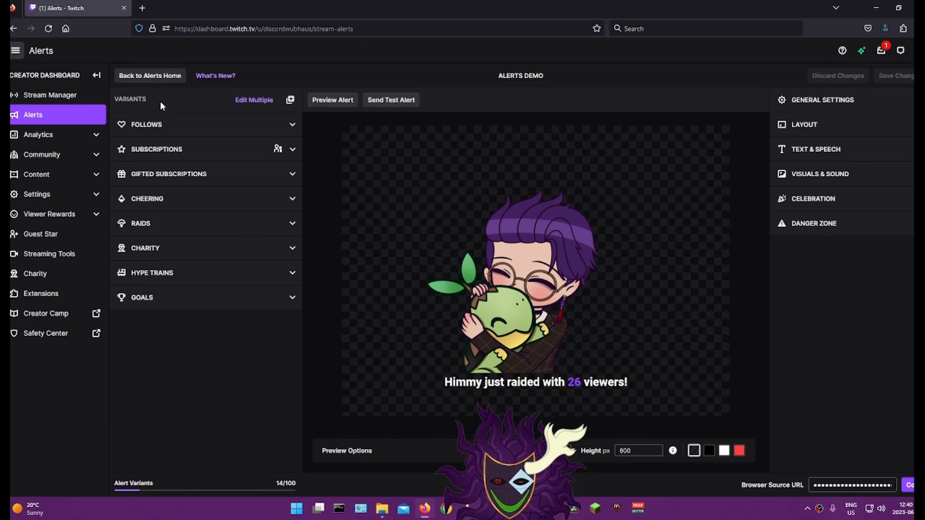
# Step: Enter multiple-variant editing and check which settings it offers for the selected Follows variants
pyautogui.click(248, 103)
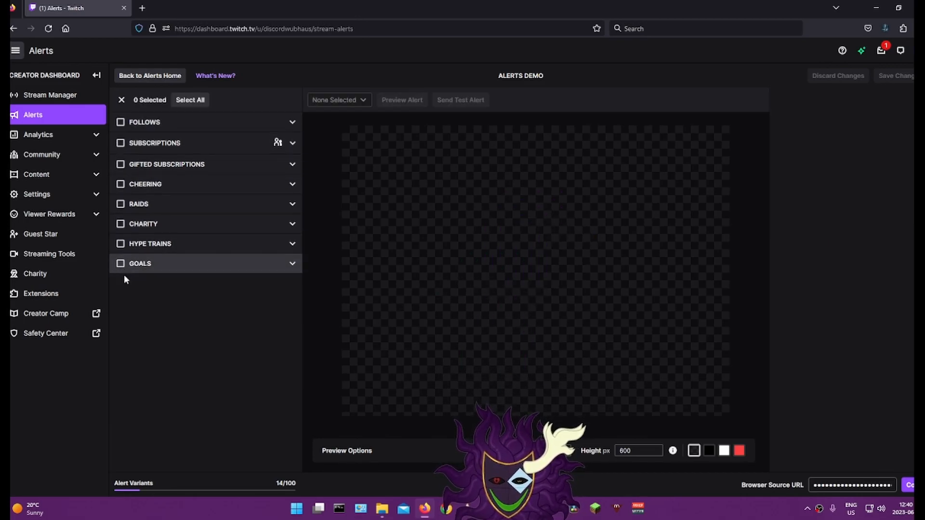
pyautogui.click(120, 122)
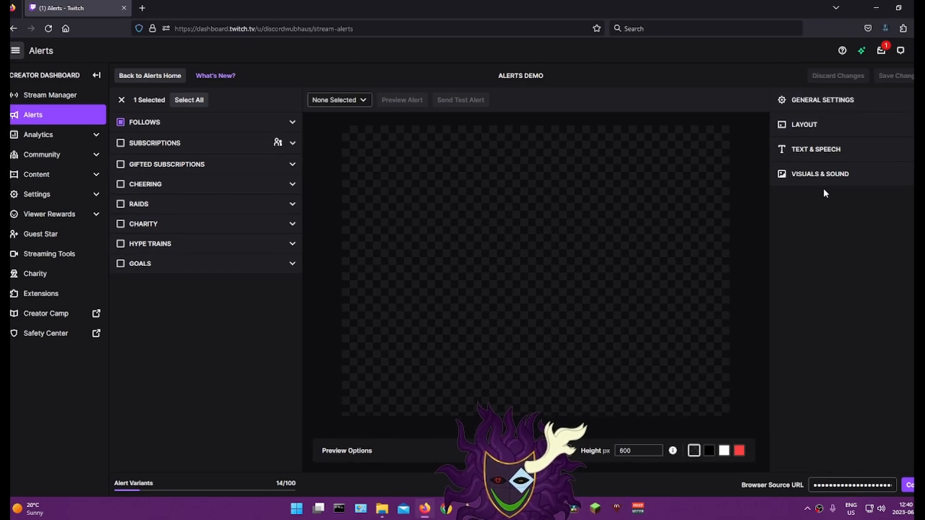
pyautogui.click(120, 122)
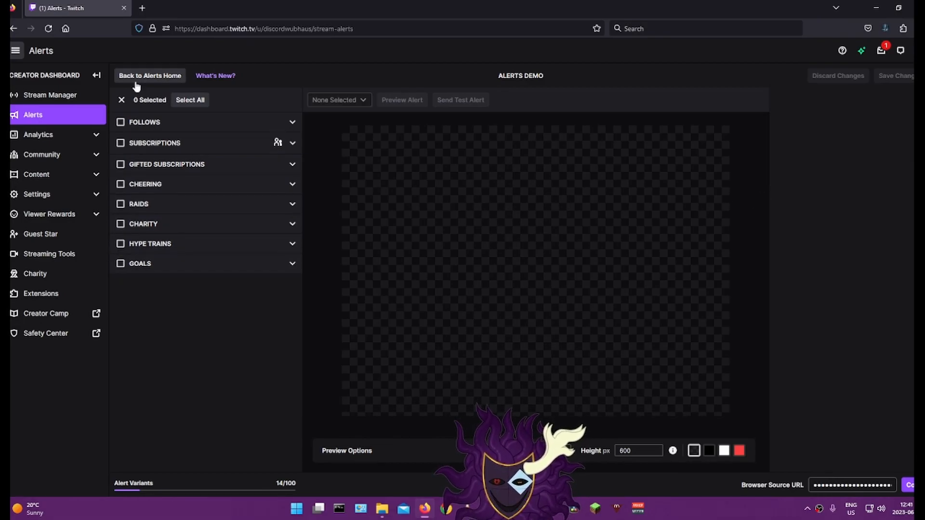
# Step: Return to the alerts home page and view the available options for the Alerts Demo box
pyautogui.click(167, 77)
pyautogui.click(298, 278)
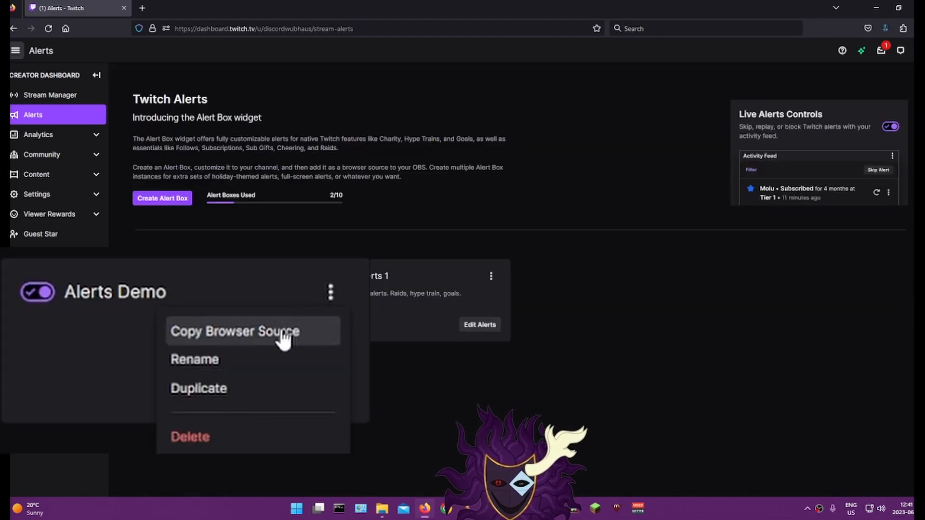
pyautogui.click(258, 283)
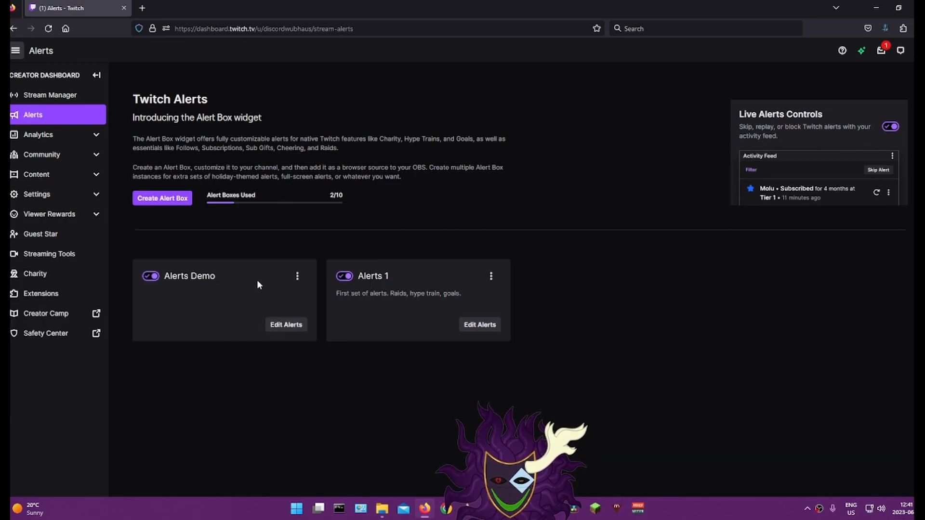